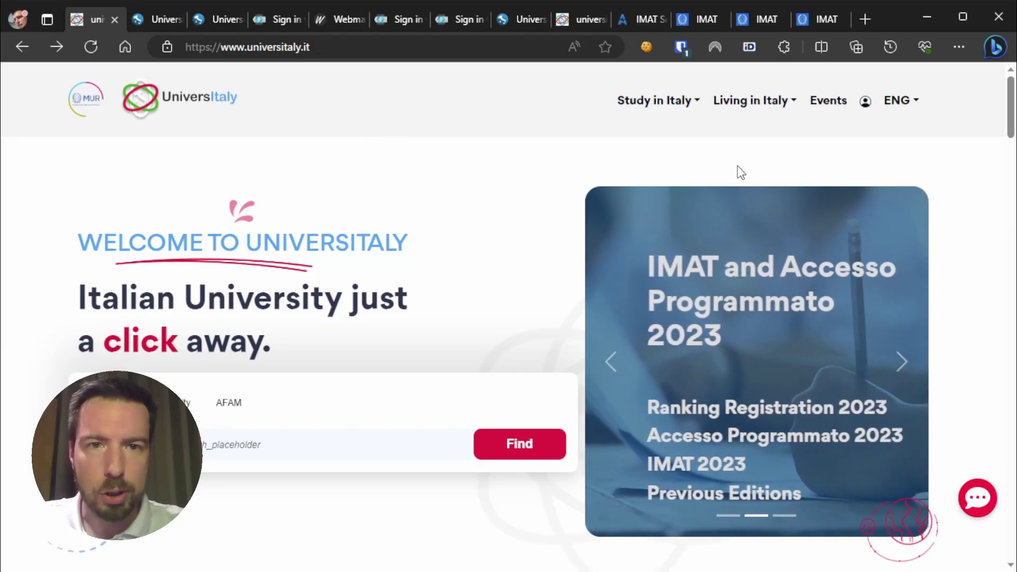
- Review the Universitaly registration form's personal data, e-mail, identity document and official home residence fields
left_click(907, 106)
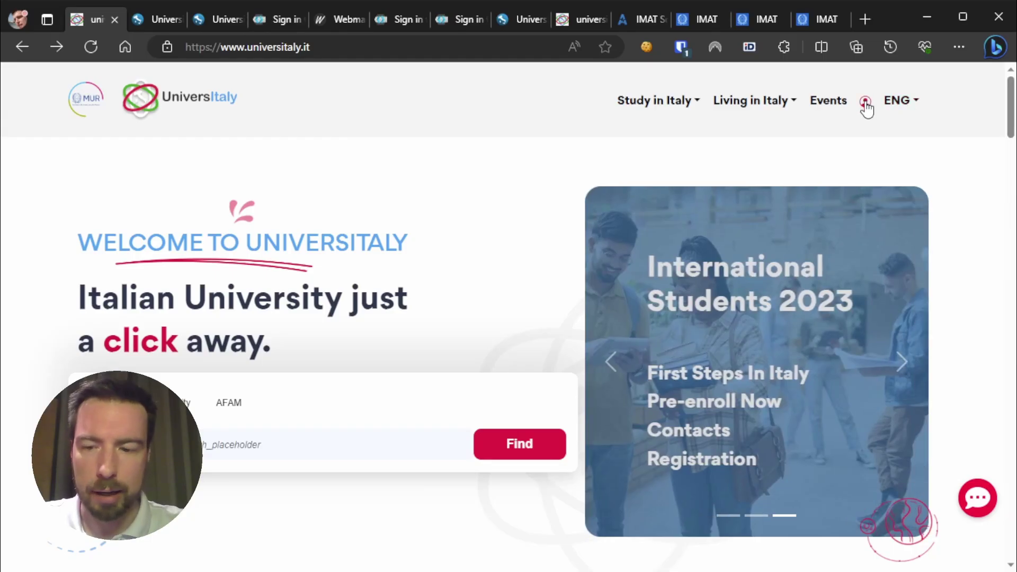
key("ctrl+Tab")
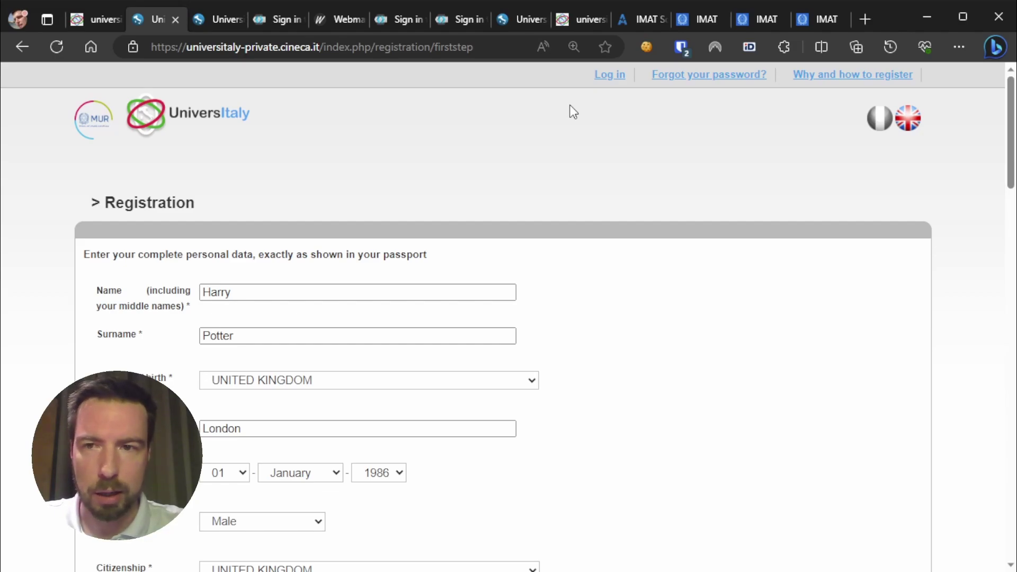
scroll(573, 111, "down", 2)
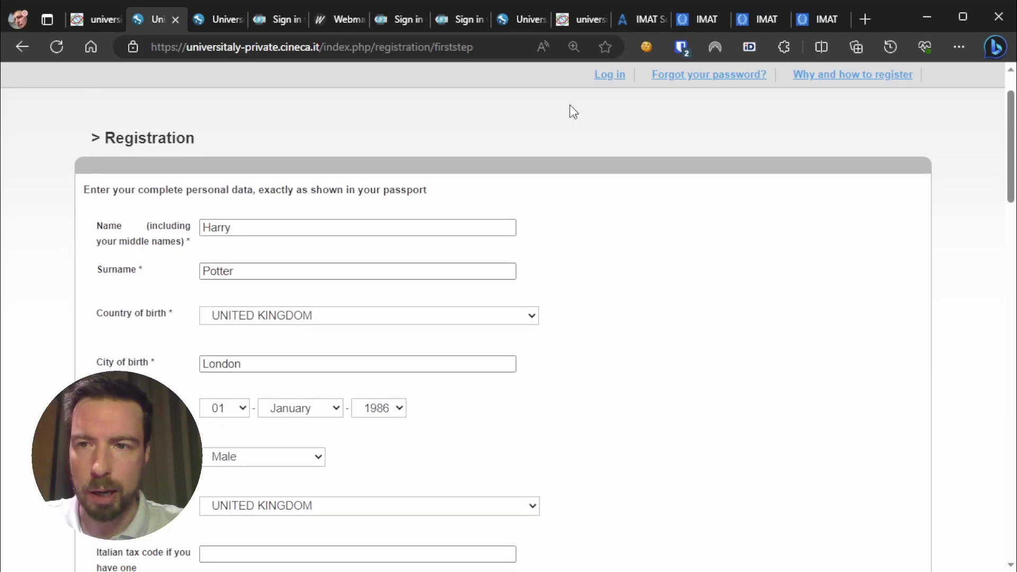
scroll(574, 112, "down", 1)
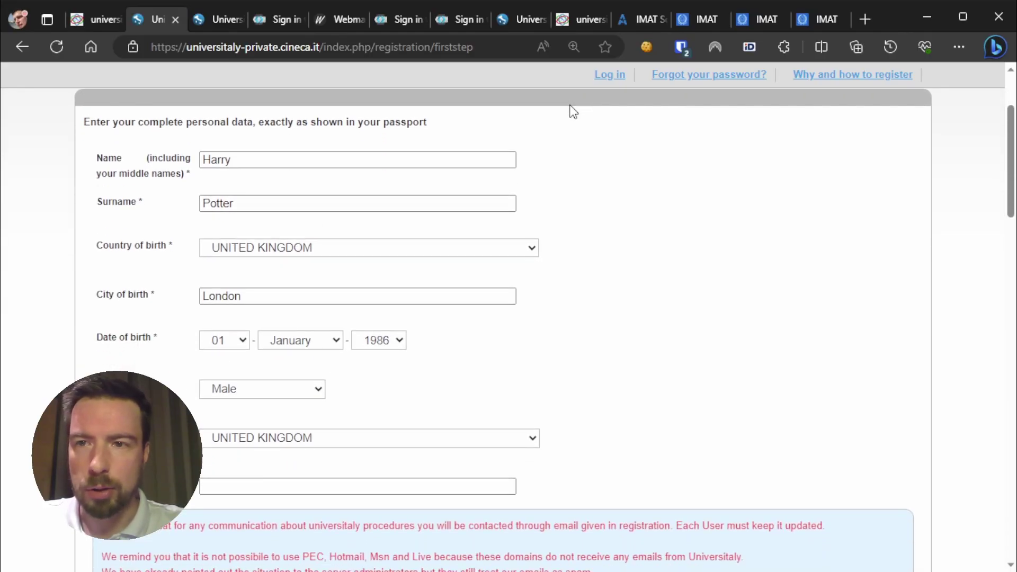
scroll(573, 112, "down", 1)
scroll(573, 111, "down", 2)
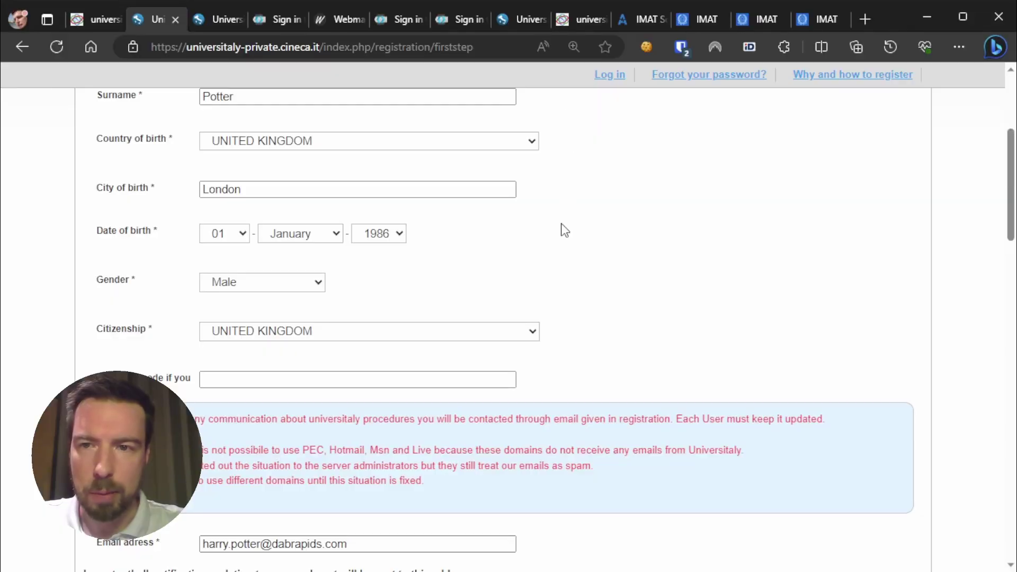
scroll(561, 223, "down", 1)
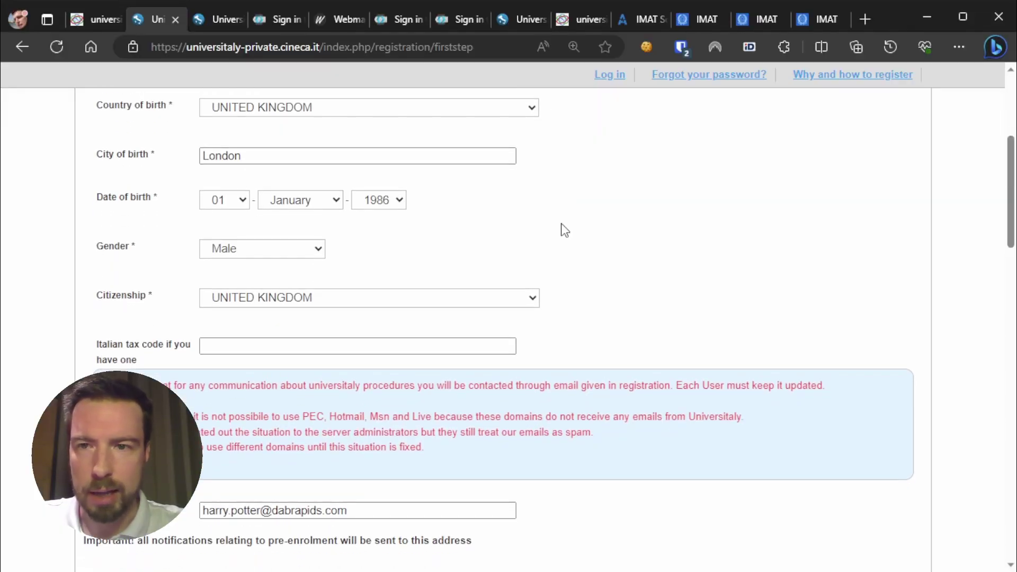
scroll(562, 223, "down", 2)
scroll(561, 224, "down", 3)
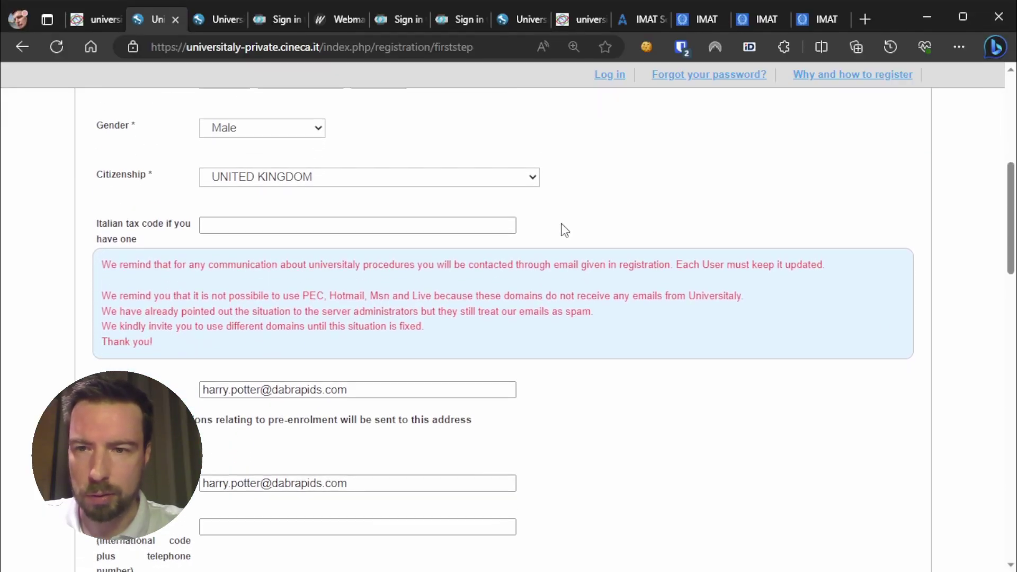
scroll(562, 224, "down", 3)
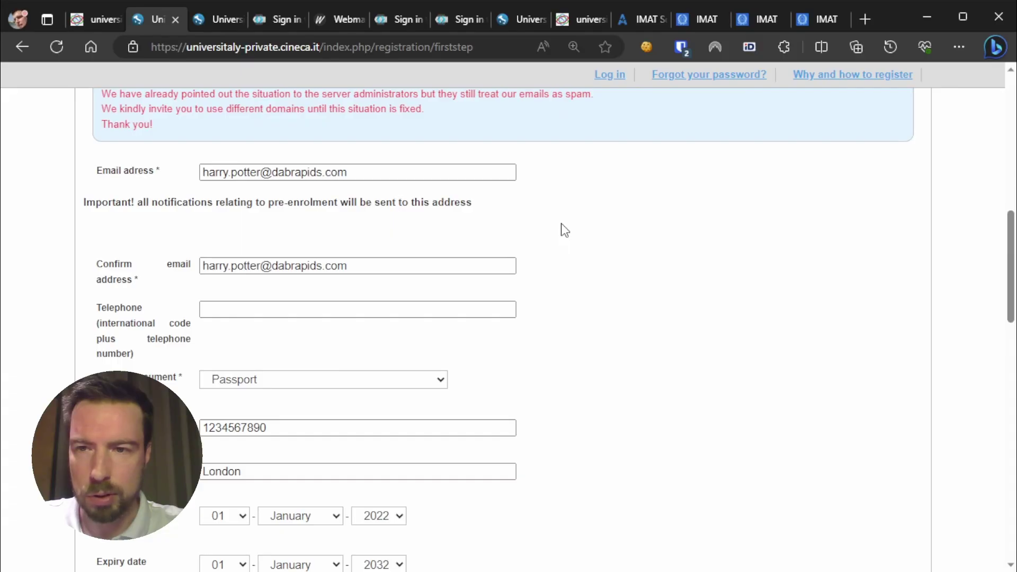
scroll(562, 225, "down", 2)
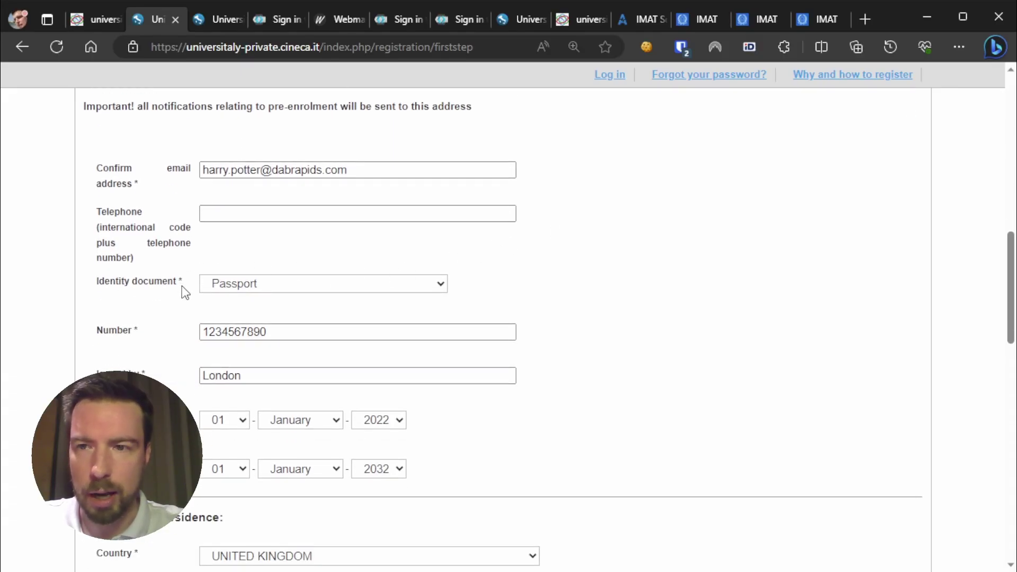
scroll(173, 310, "down", 3)
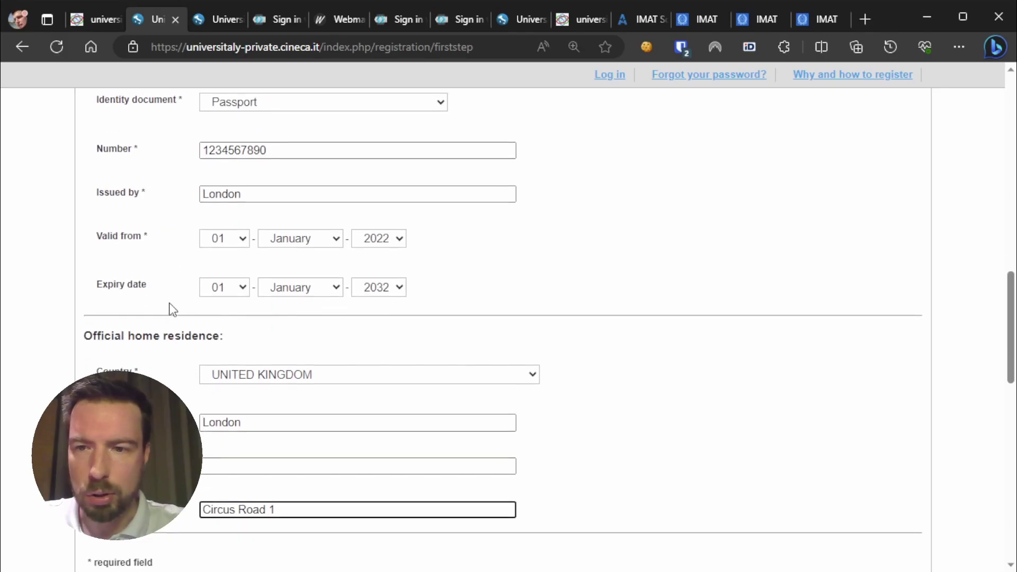
scroll(173, 310, "down", 1)
scroll(173, 310, "down", 2)
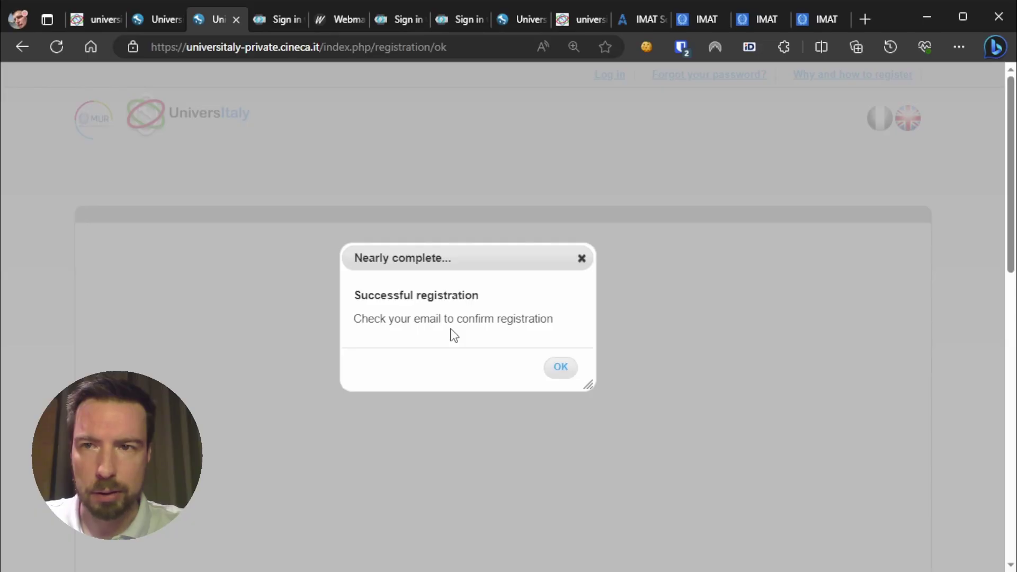
- Look through the registration confirmation e-mail, the account sign-in page and the new-password fields of the Update password form
key("ctrl+Tab")
key("ctrl+Tab")
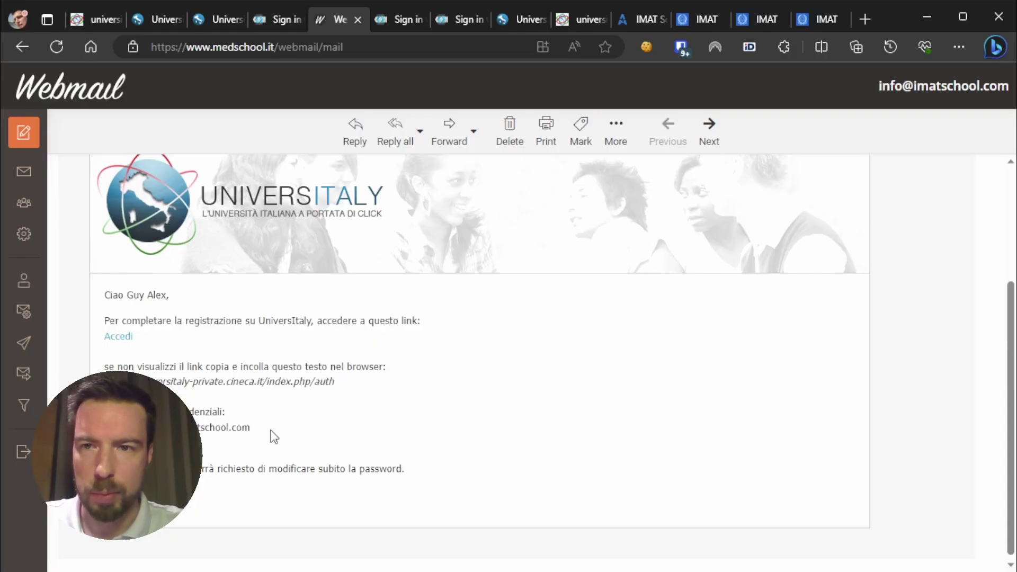
key("ctrl+Tab")
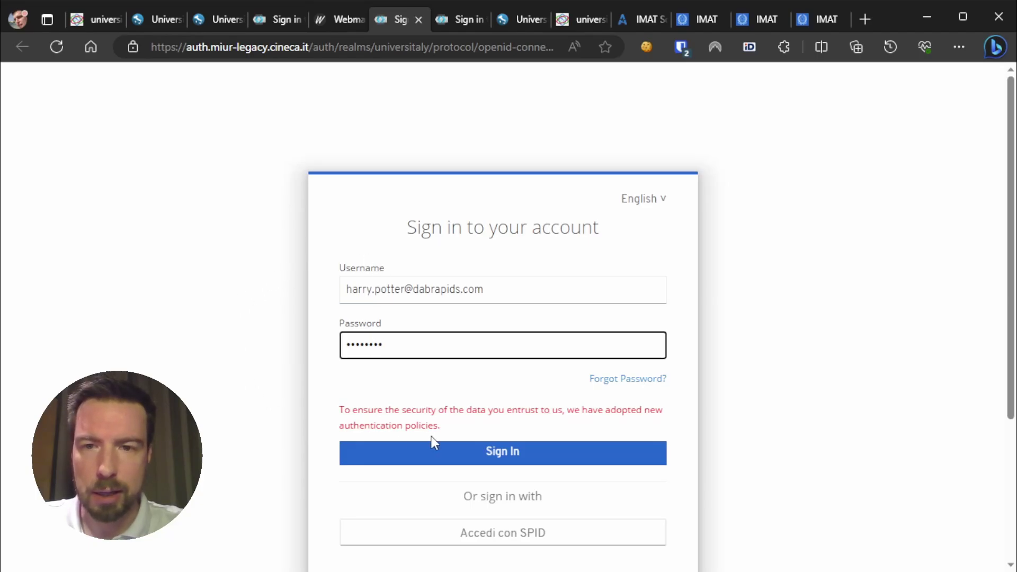
key("ctrl+Tab")
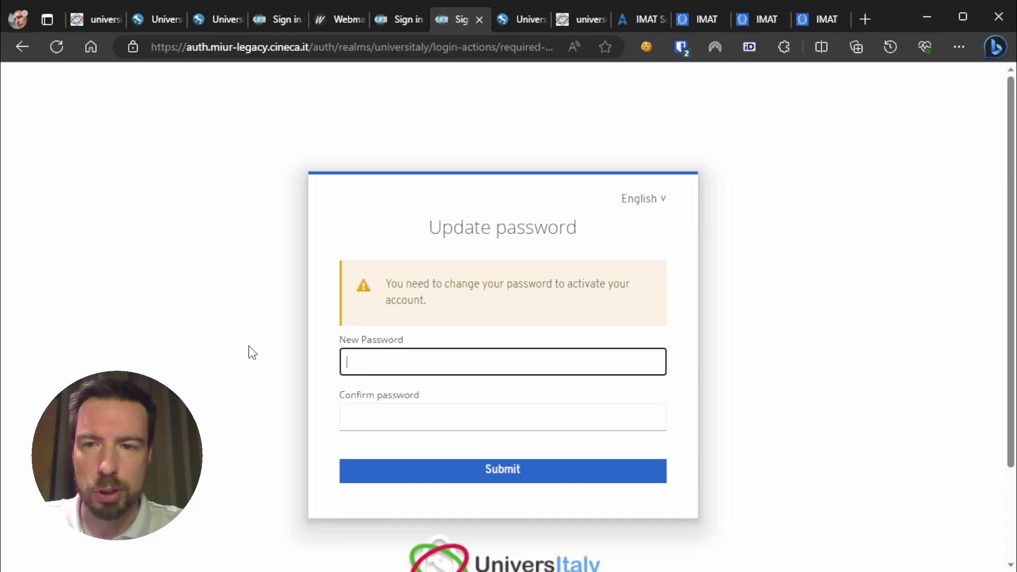
left_click(374, 413)
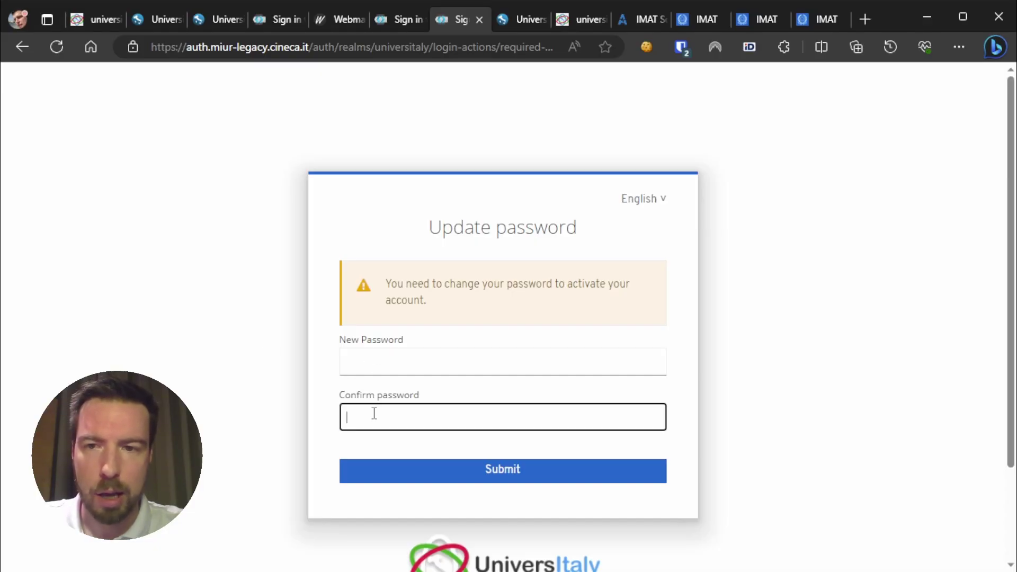
left_click(407, 365)
- View the student reserved area, then return to the Universitaly homepage and show the IMAT and Accesso Programmato 2023 slide
key("ctrl+Tab")
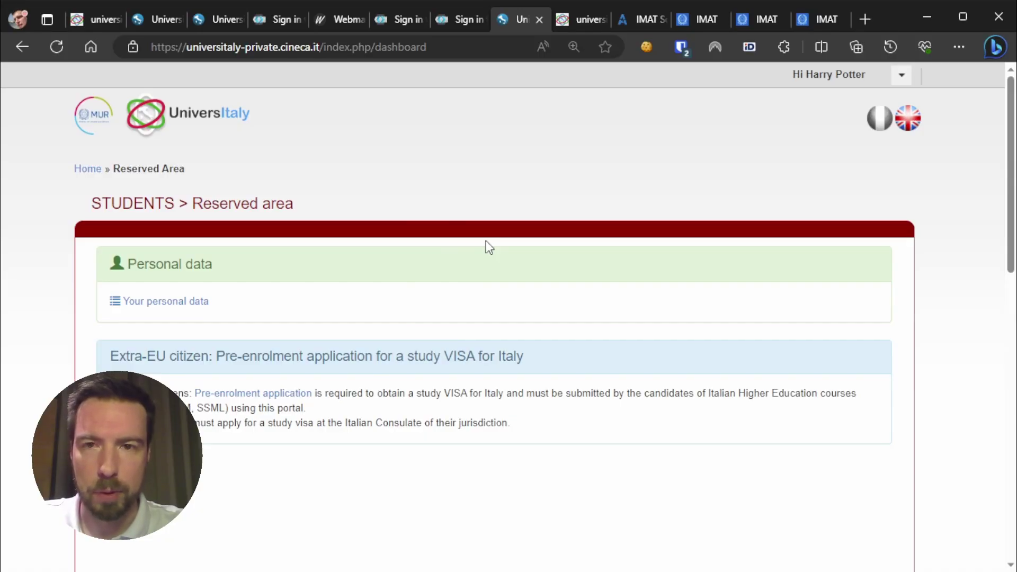
key("ctrl+Tab")
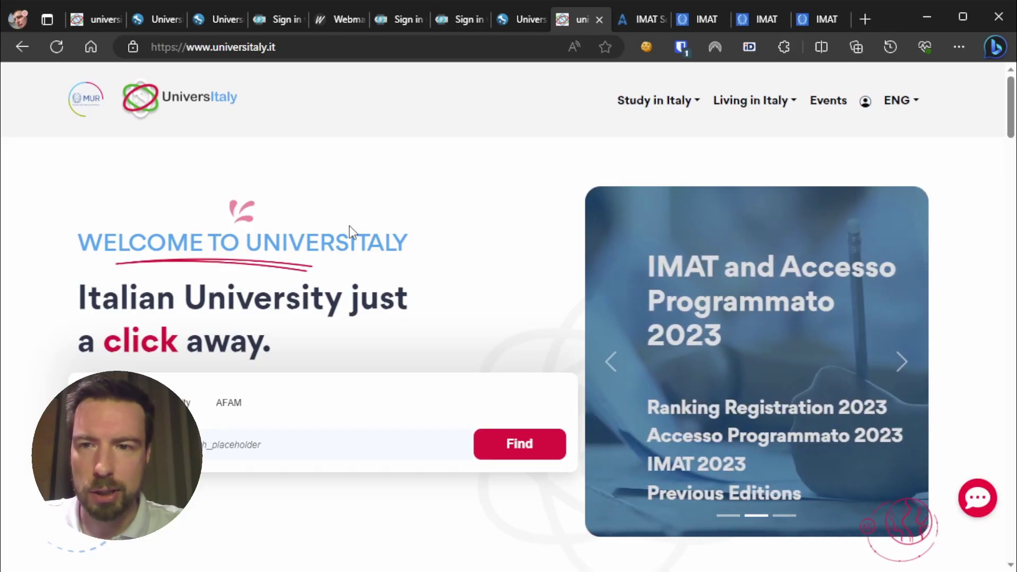
left_click(613, 363)
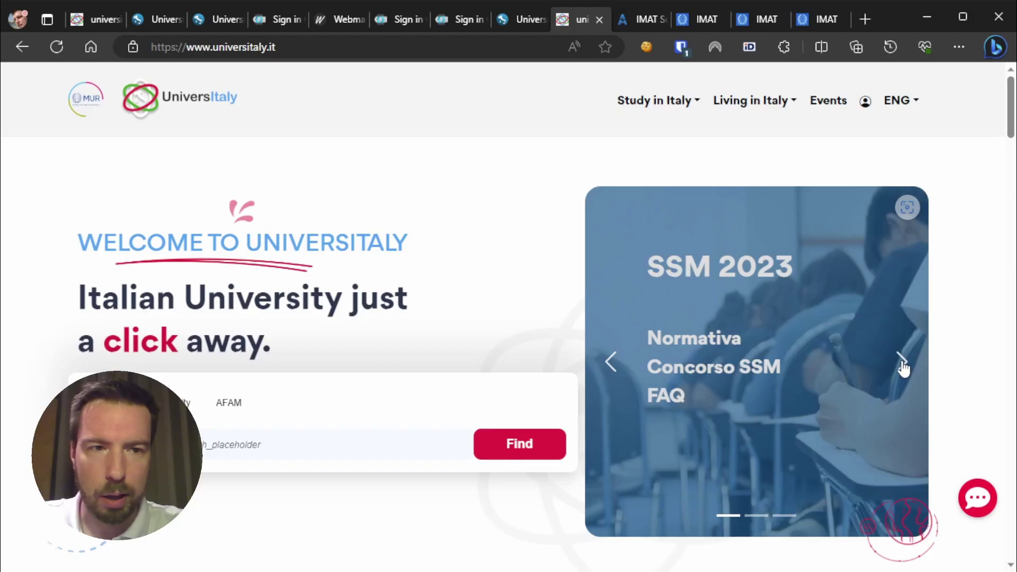
left_click(903, 366)
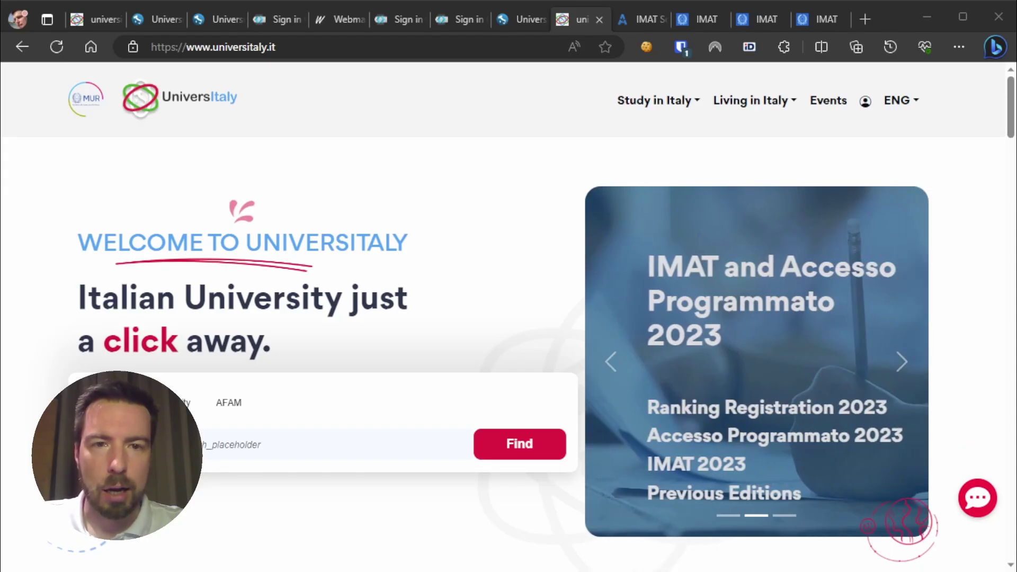
- Go to the IMAT student portal, dismiss the Bitwarden save-password prompt and open Application submission 2023/2024
key("ctrl+Tab")
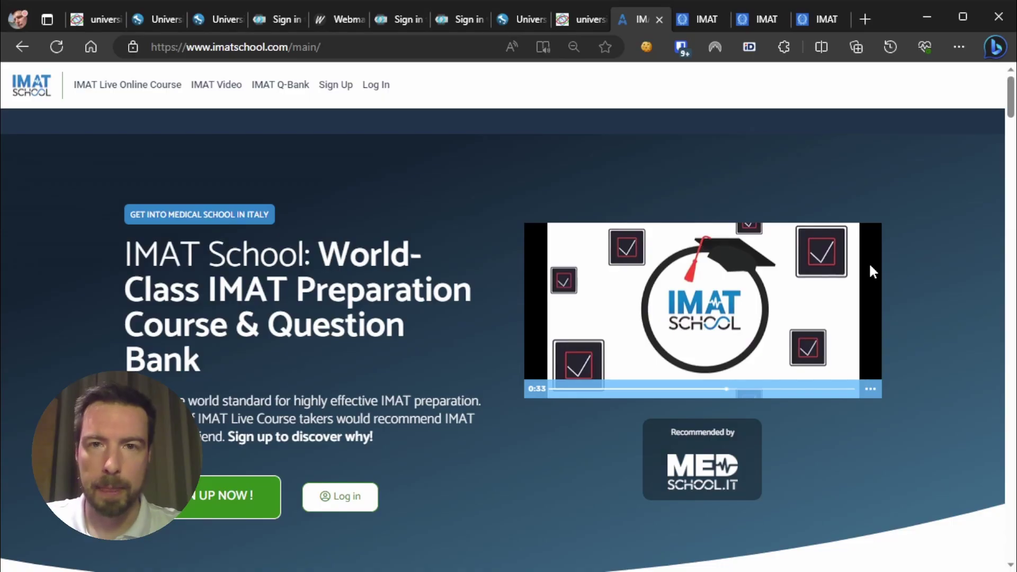
key("ctrl+Tab")
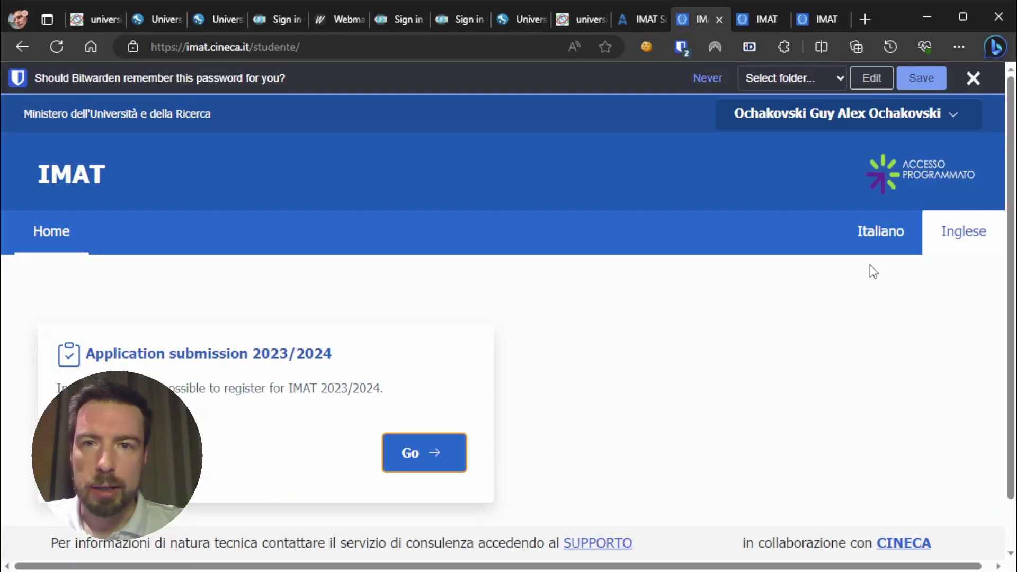
left_click(973, 78)
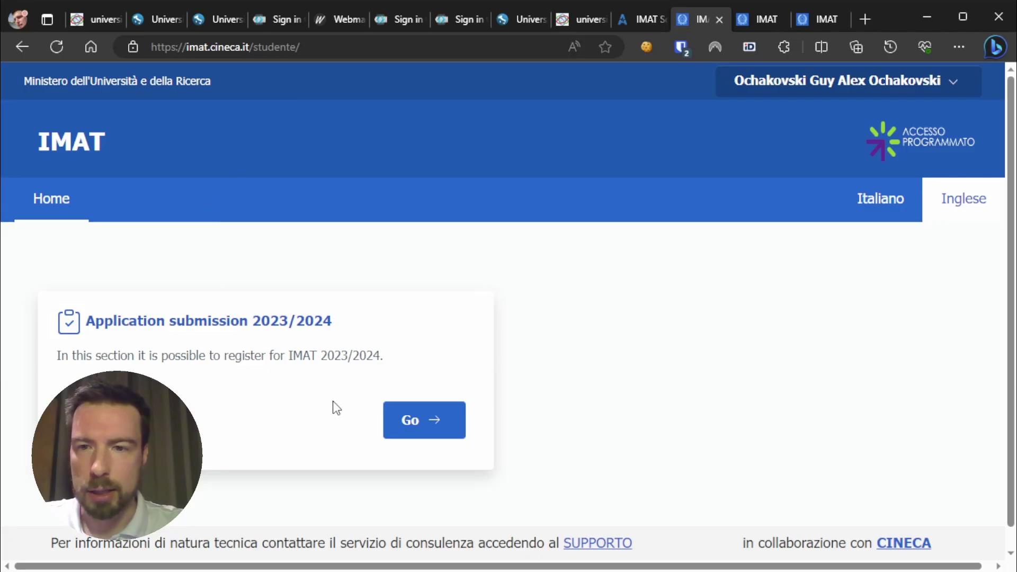
left_click(434, 426)
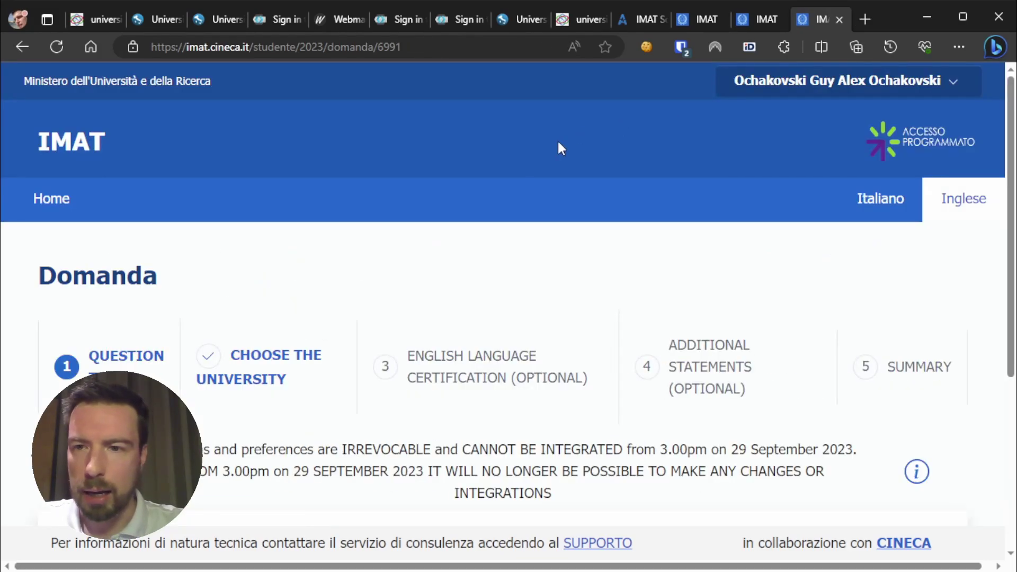
- Read the Question Type notice of the IMAT application and proceed to the Choose the University stage
scroll(559, 144, "down", 2)
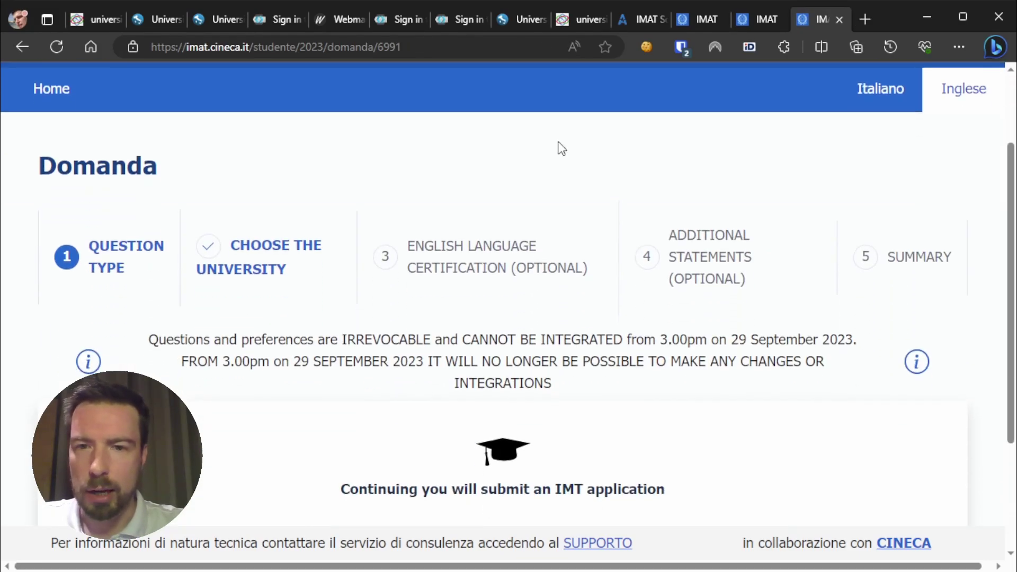
scroll(562, 149, "down", 1)
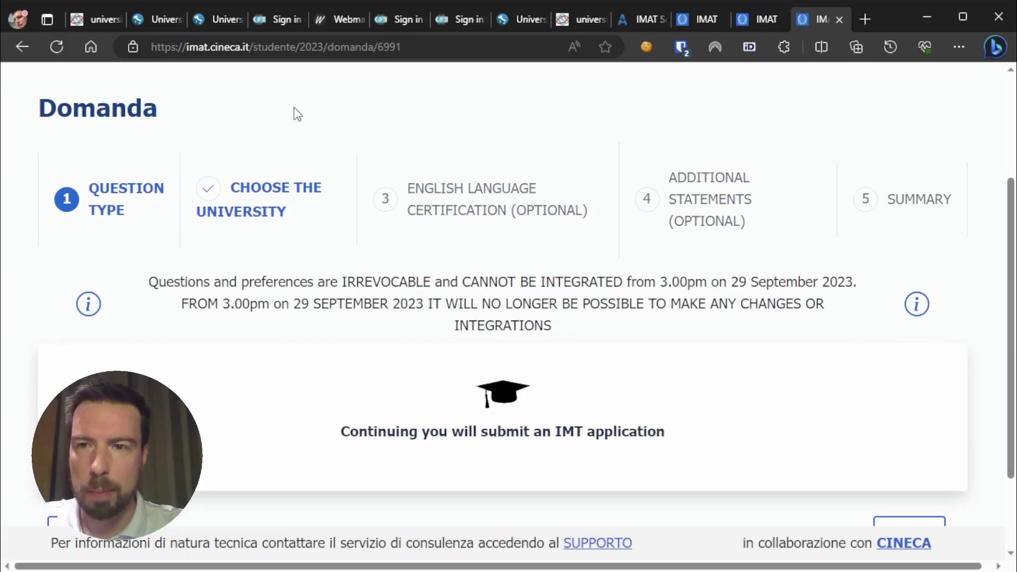
scroll(484, 191, "down", 2)
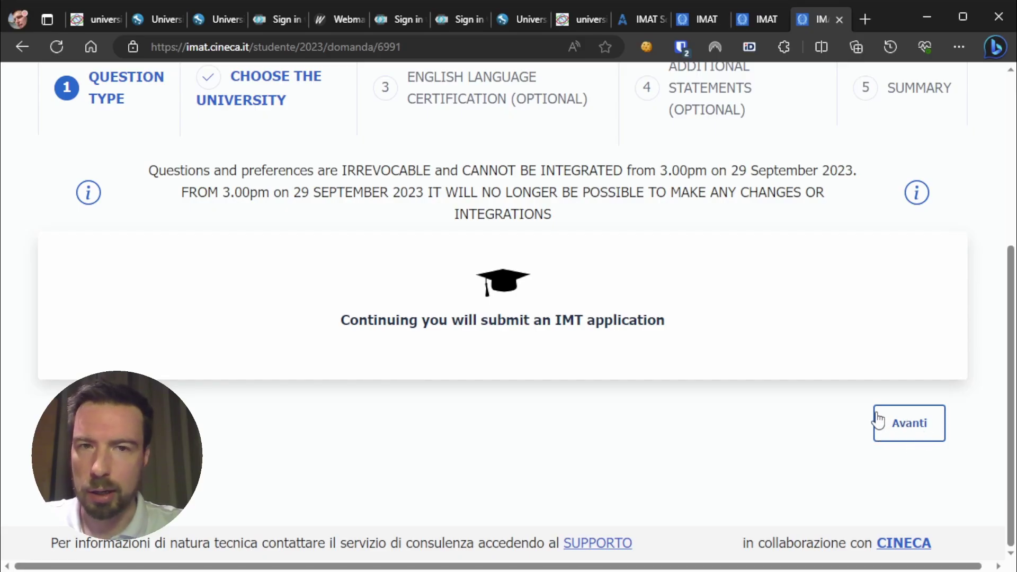
scroll(808, 302, "up", 5)
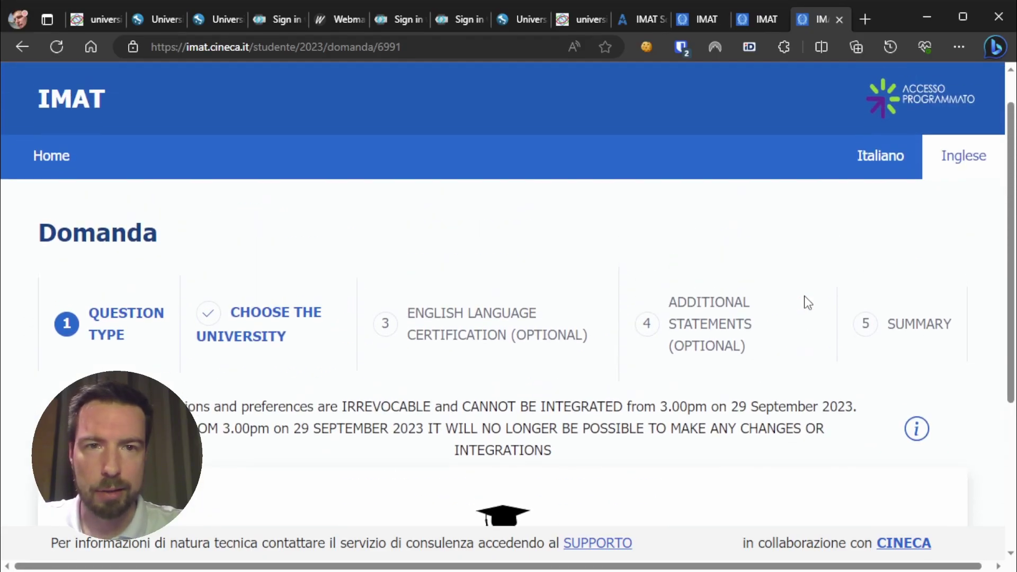
scroll(883, 281, "down", 4)
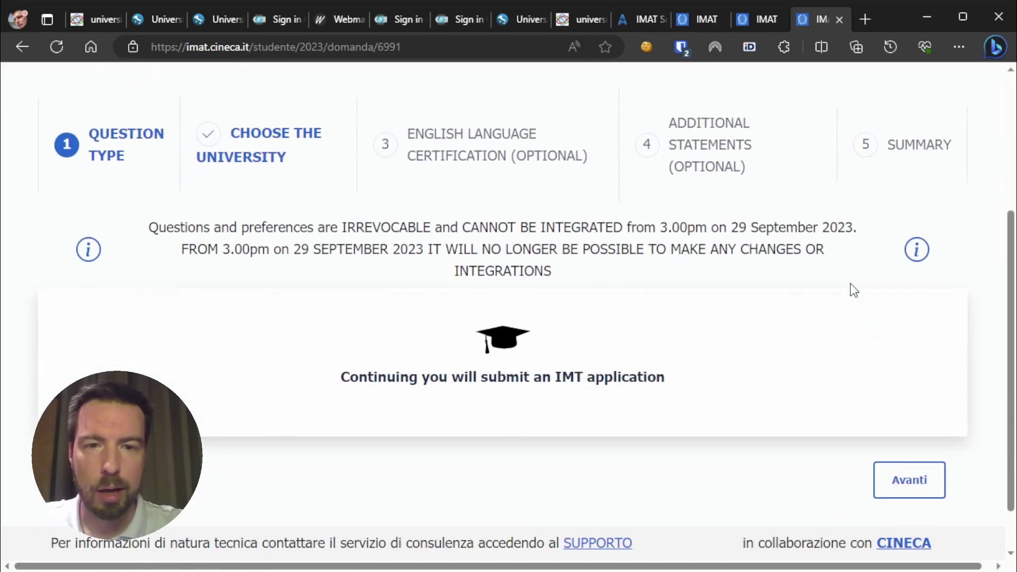
left_click(915, 487)
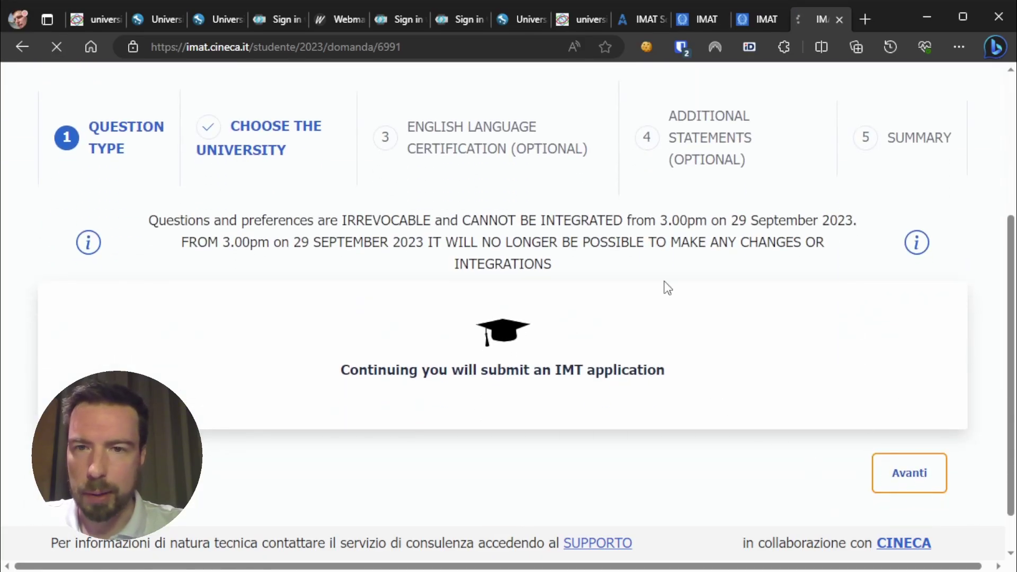
- Take Parma - sede di Piacenza, Milano Bicocca and Torino out of the selected preferences and add Odontoiatria (in inglese) - Siena
scroll(668, 287, "down", 10)
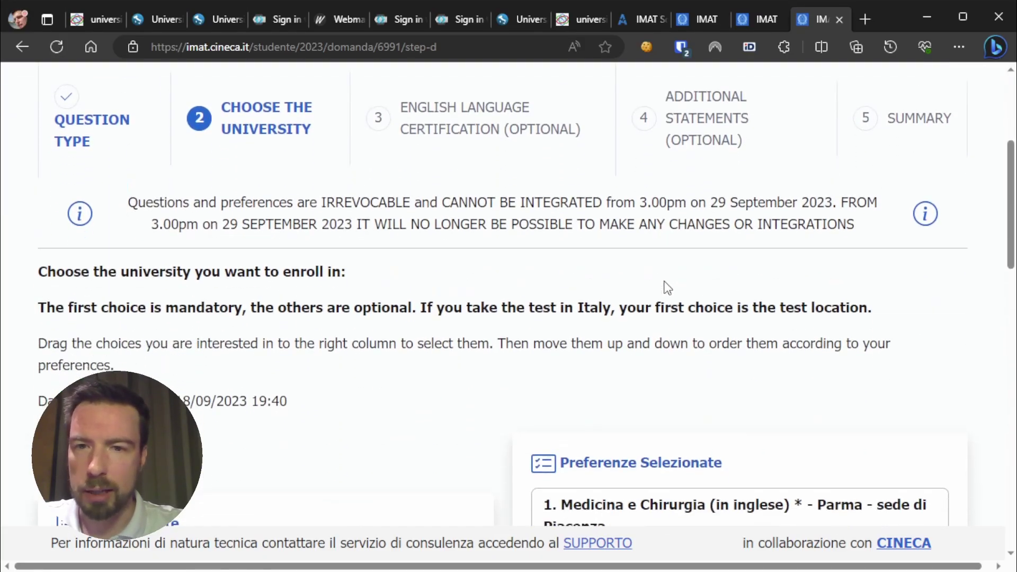
left_click_drag(612, 264, 406, 303)
left_click_drag(598, 271, 360, 300)
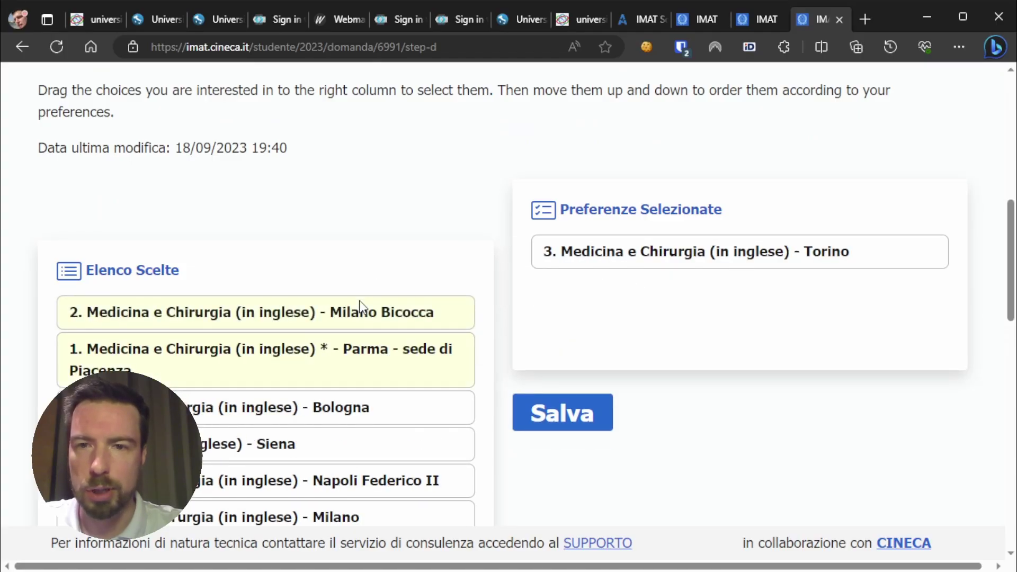
left_click_drag(610, 246, 643, 193)
- Replace Odontoiatria (in inglese) - Siena in the selected preferences with Medicina e Chirurgia (in inglese) - Milano Bicocca
scroll(255, 358, "down", 3)
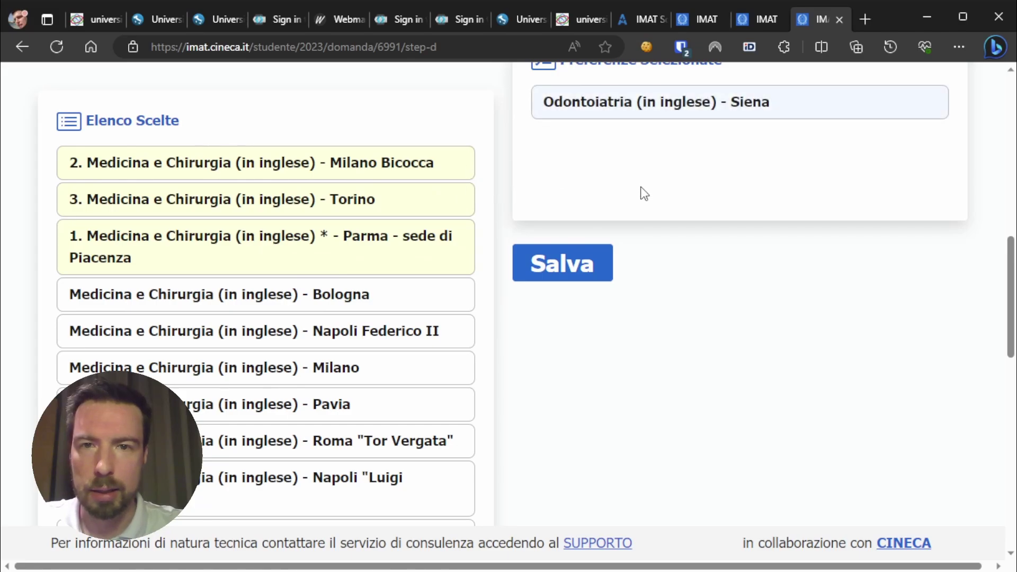
scroll(641, 187, "up", 3)
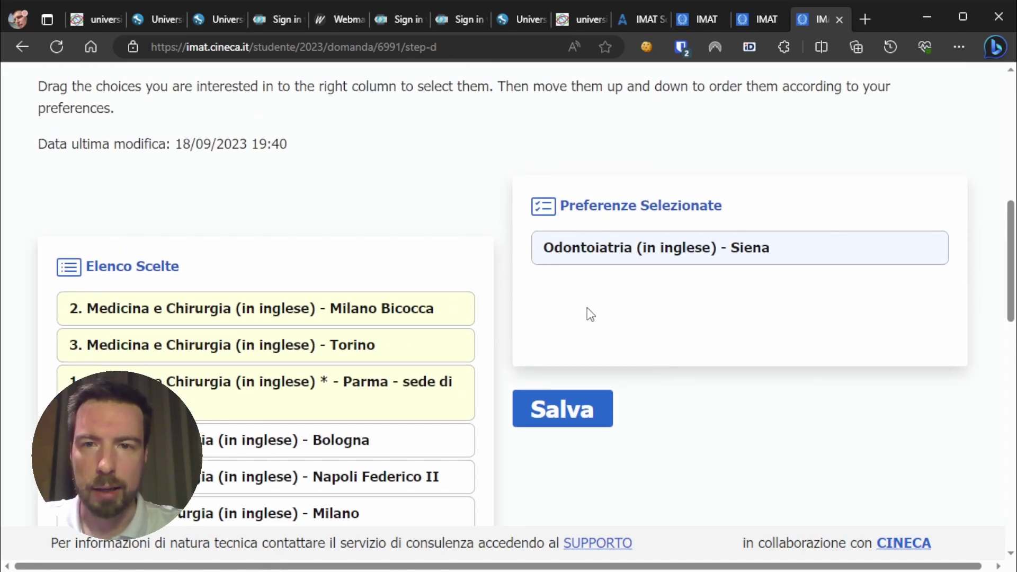
left_click_drag(666, 255, 385, 352)
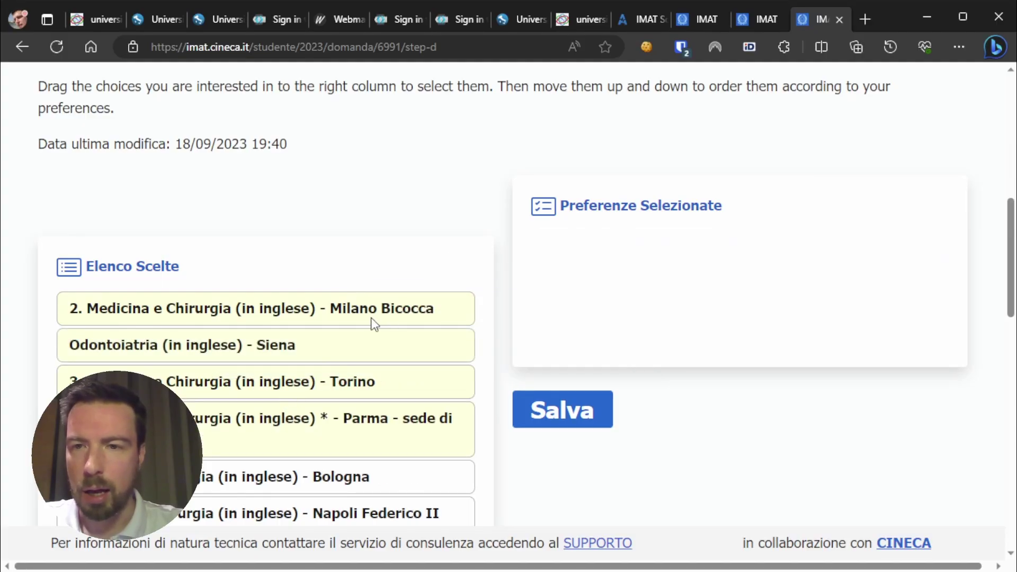
left_click_drag(367, 317, 766, 278)
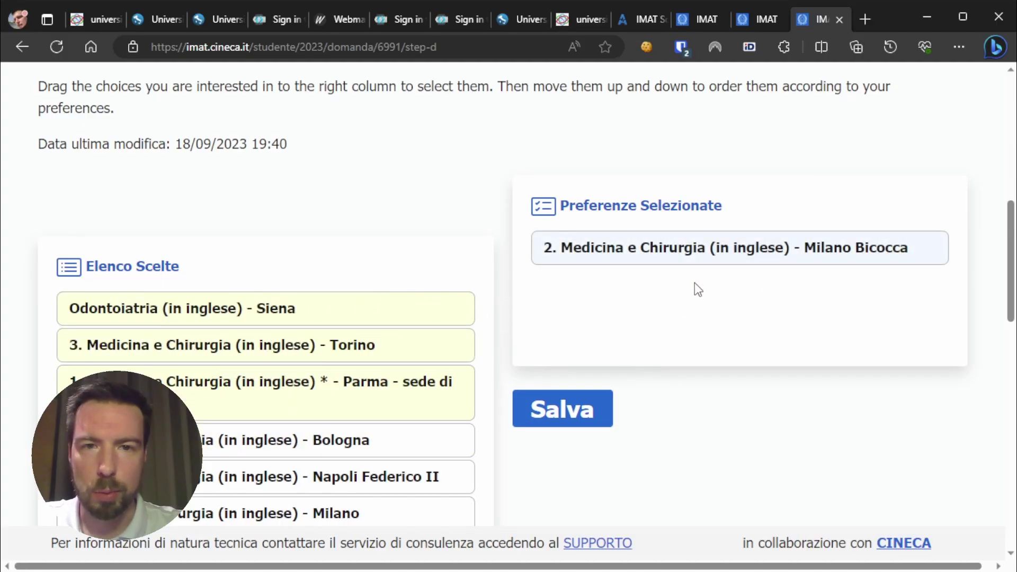
- Add Medicina e Chirurgia (in inglese) - Milano and then Pavia below Milano Bicocca in the selected preferences and save the ranking
scroll(371, 360, "down", 1)
left_click_drag(371, 447, 767, 252)
left_click_drag(380, 472, 813, 279)
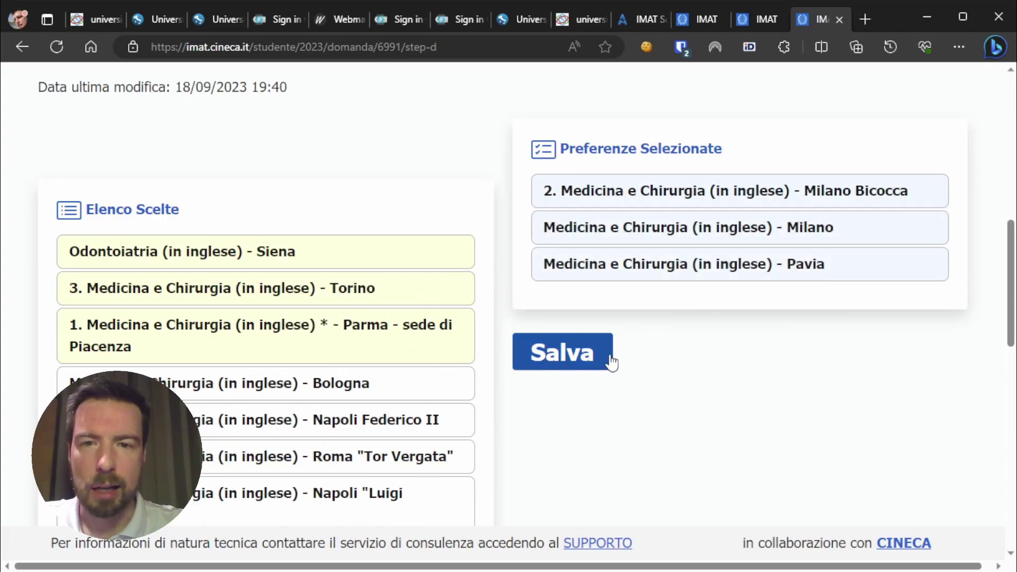
left_click(567, 357)
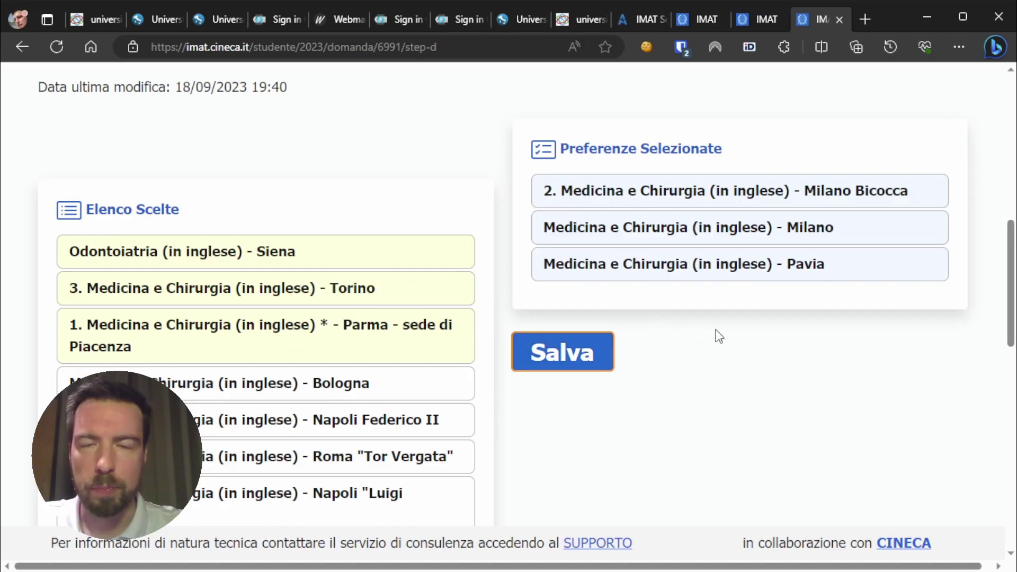
- Read the first-choice university warning below the preferences and proceed to the English Language Certification stage
scroll(769, 337, "down", 1)
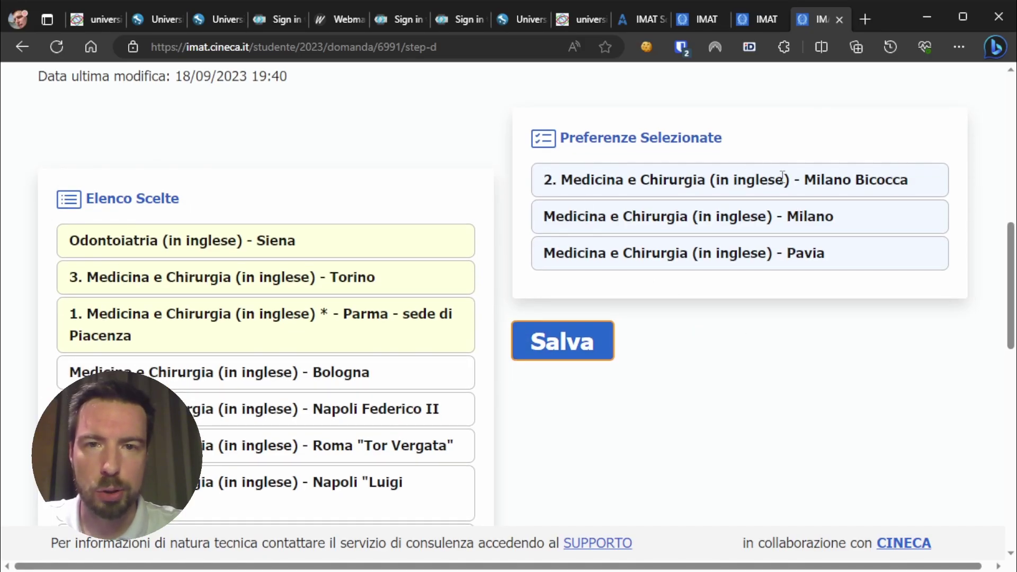
scroll(737, 368, "down", 5)
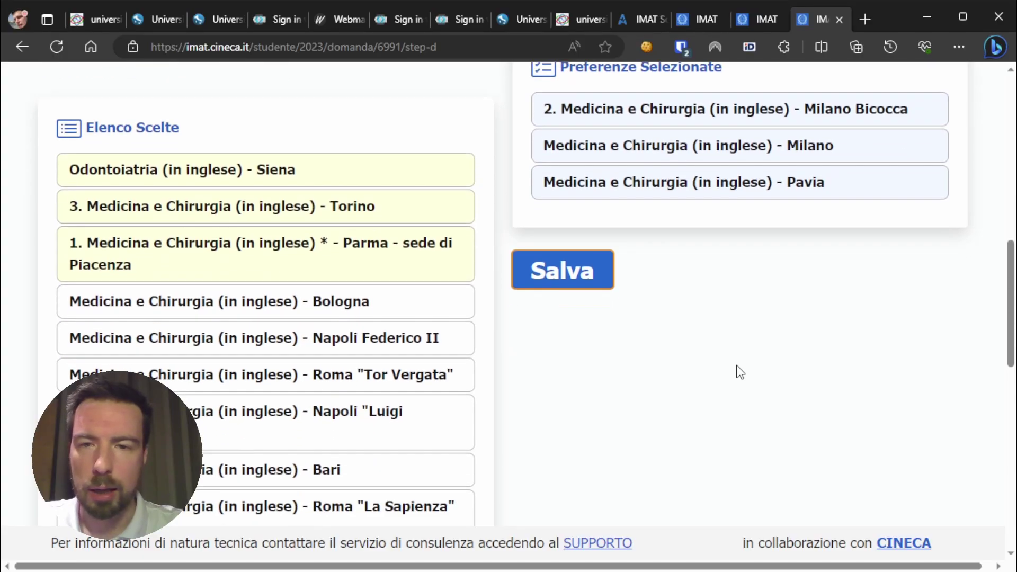
scroll(736, 366, "down", 7)
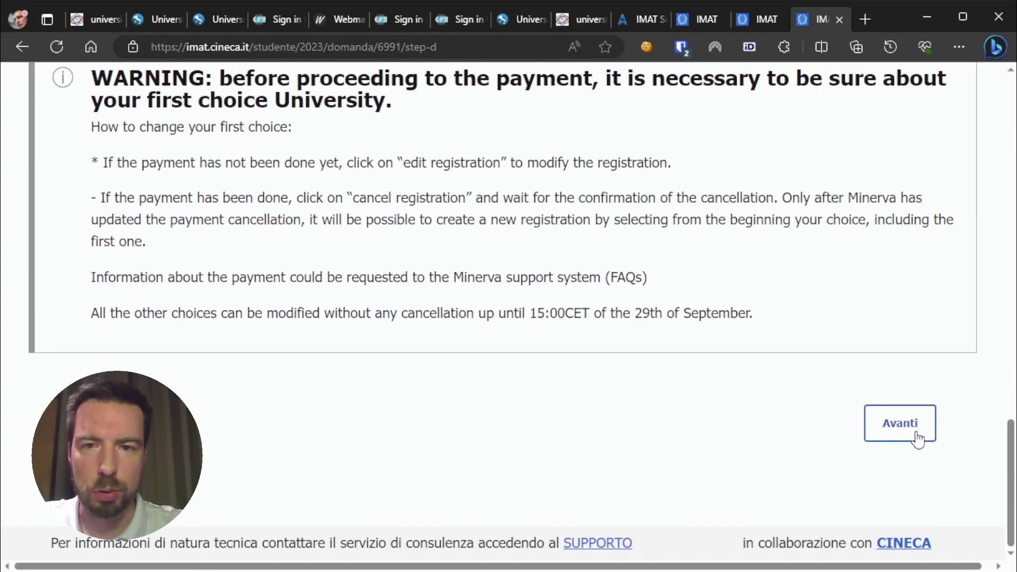
left_click(918, 438)
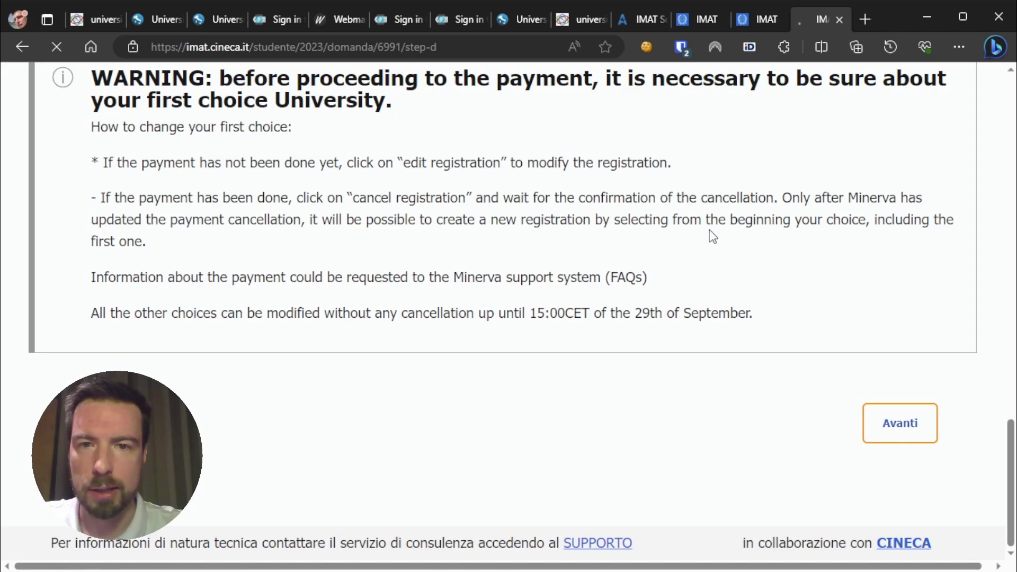
- Review the recognised English certificates, including the English-taught school year option, and continue to Additional Statements without selecting any
scroll(710, 233, "down", 4)
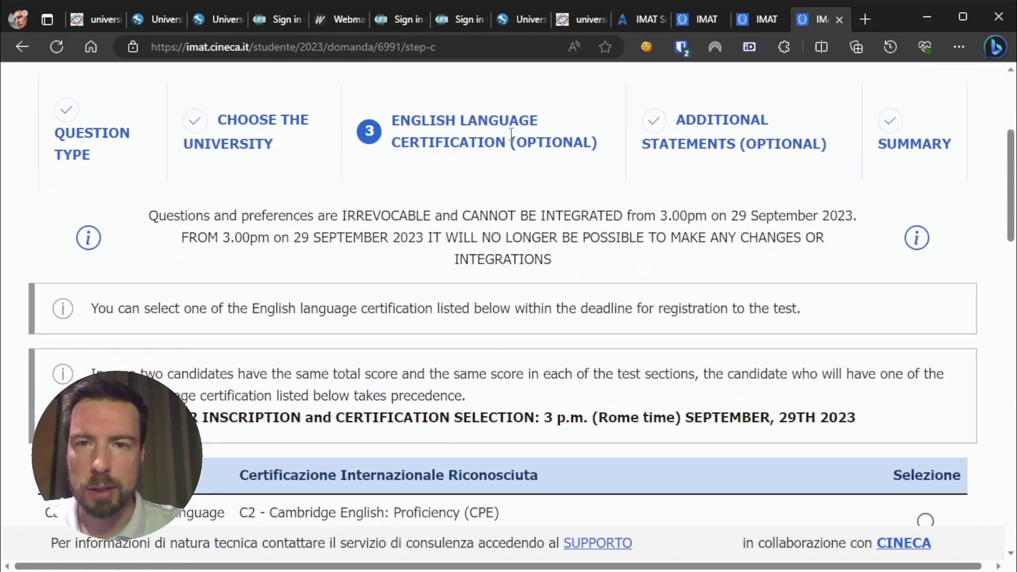
scroll(524, 251, "down", 3)
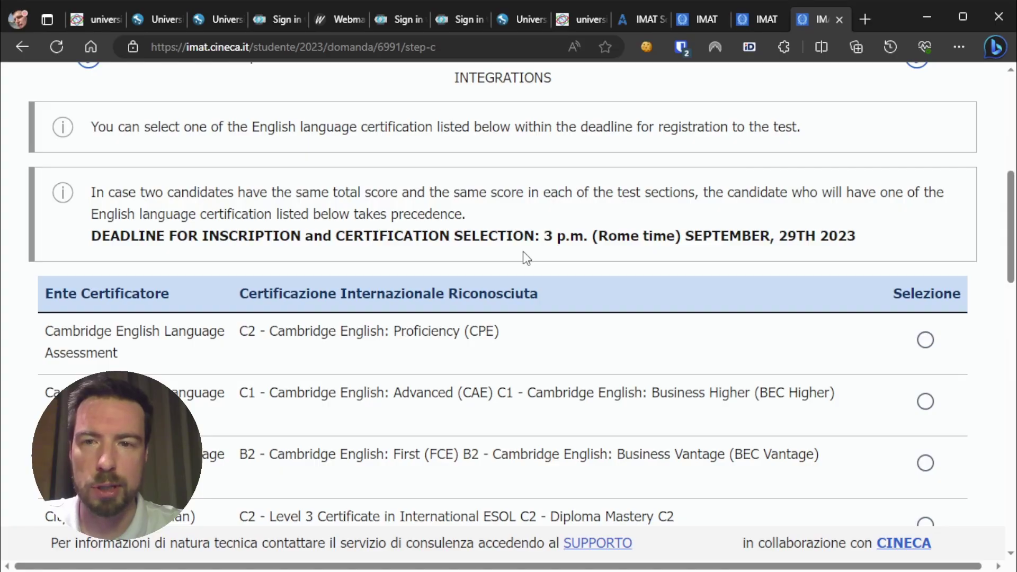
scroll(526, 258, "down", 1)
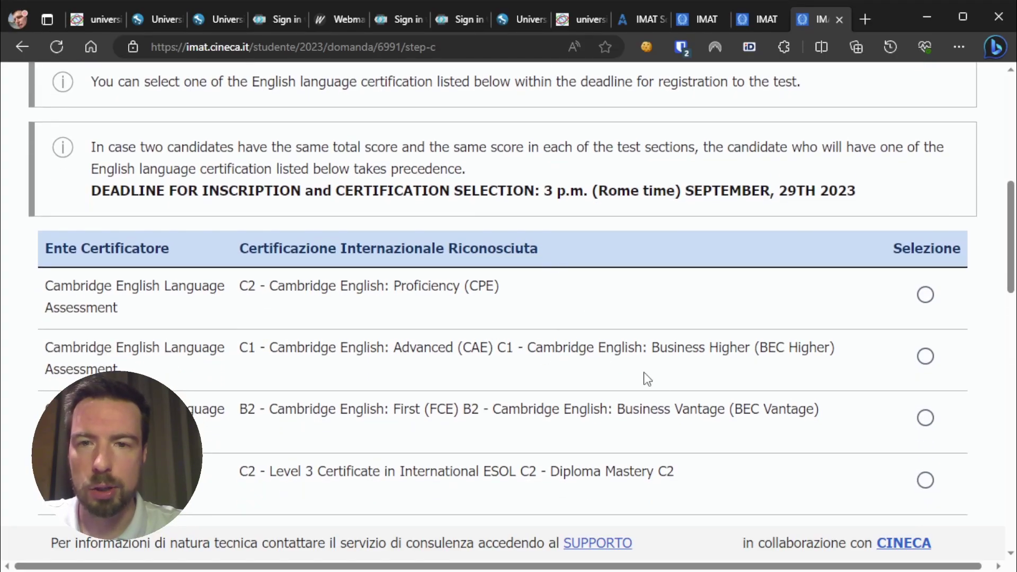
scroll(685, 411, "down", 2)
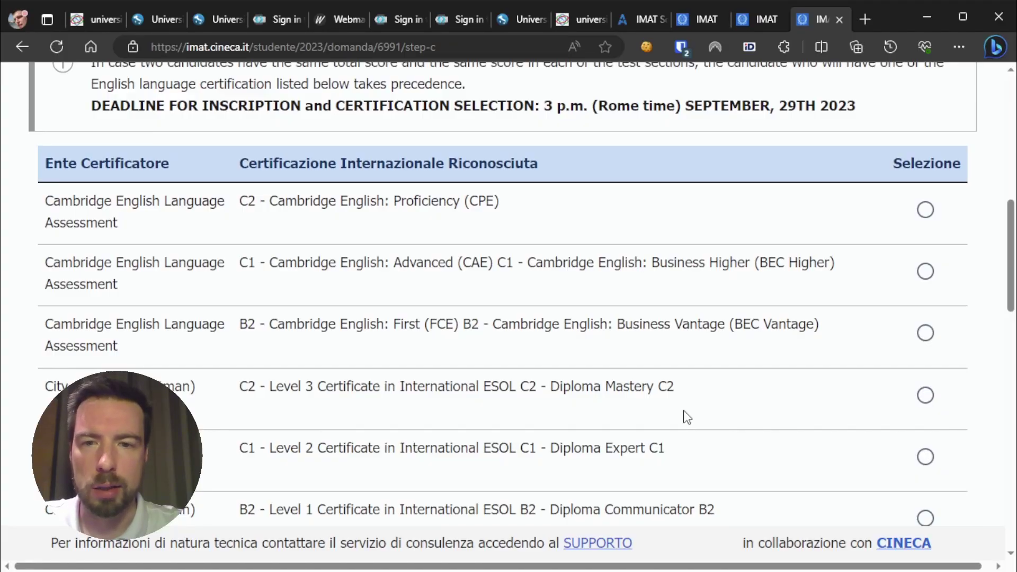
scroll(687, 417, "down", 3)
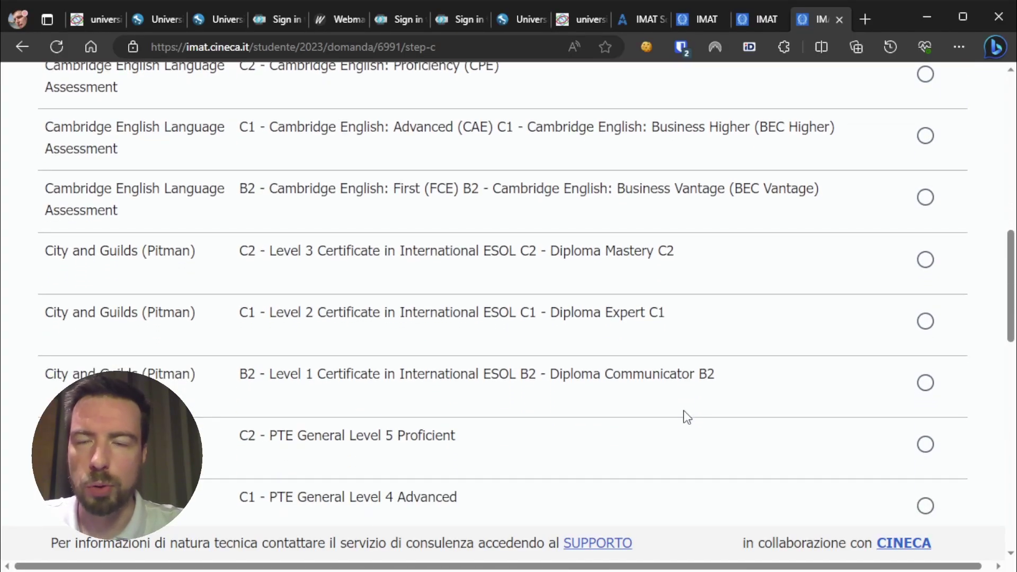
scroll(684, 411, "down", 6)
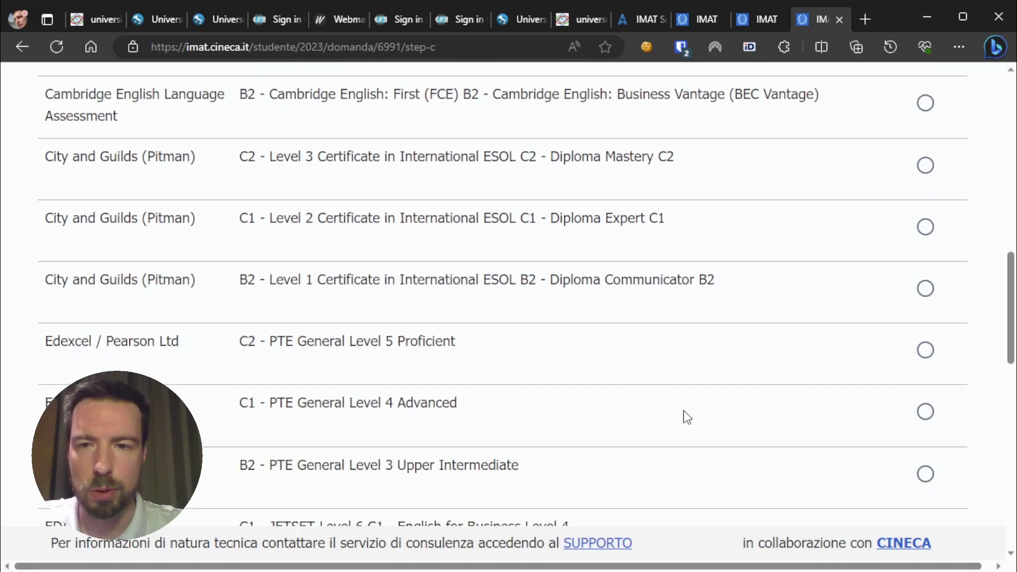
scroll(685, 417, "down", 4)
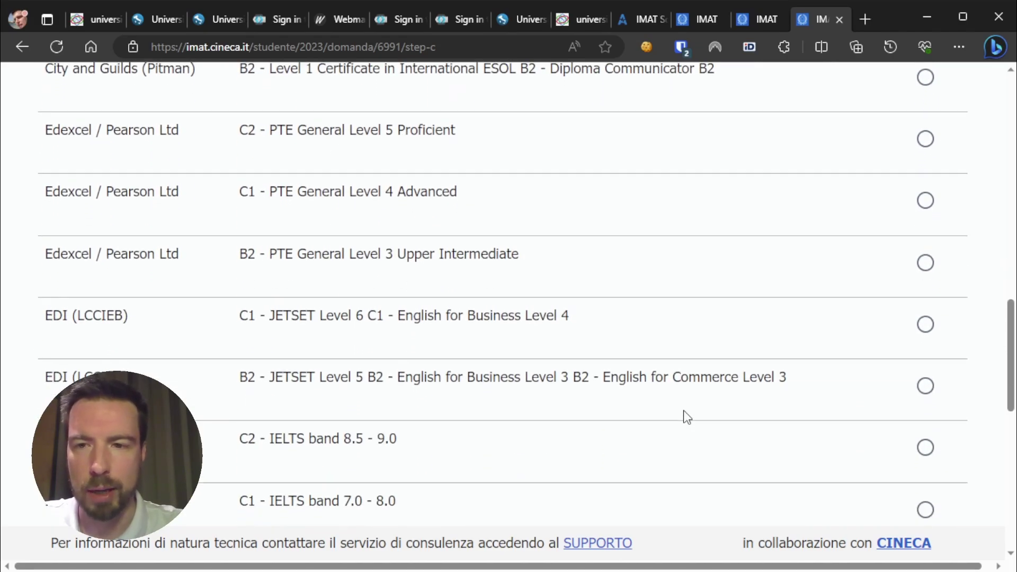
scroll(683, 410, "down", 7)
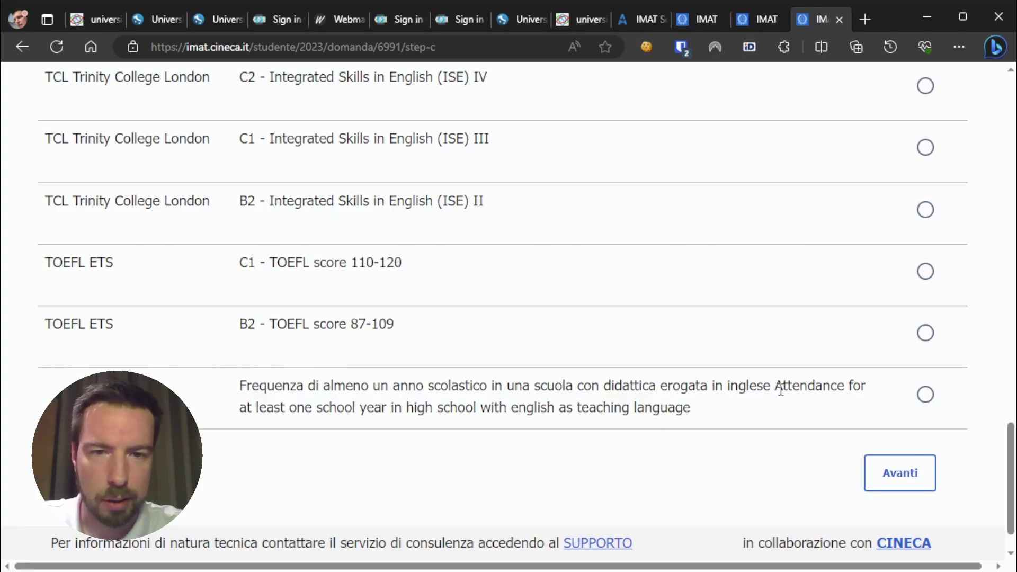
left_click_drag(775, 386, 760, 408)
left_click(760, 408)
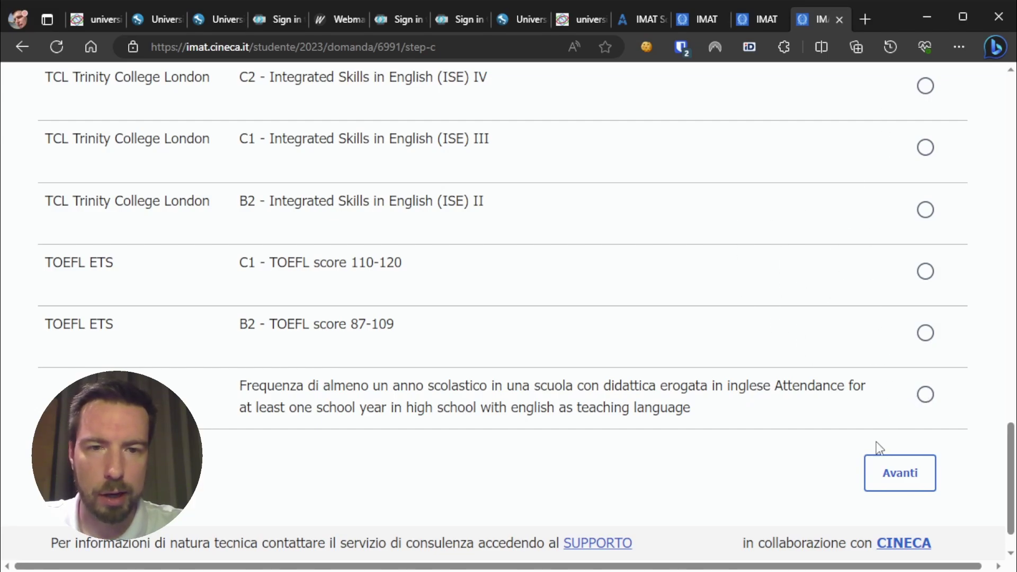
left_click(903, 474)
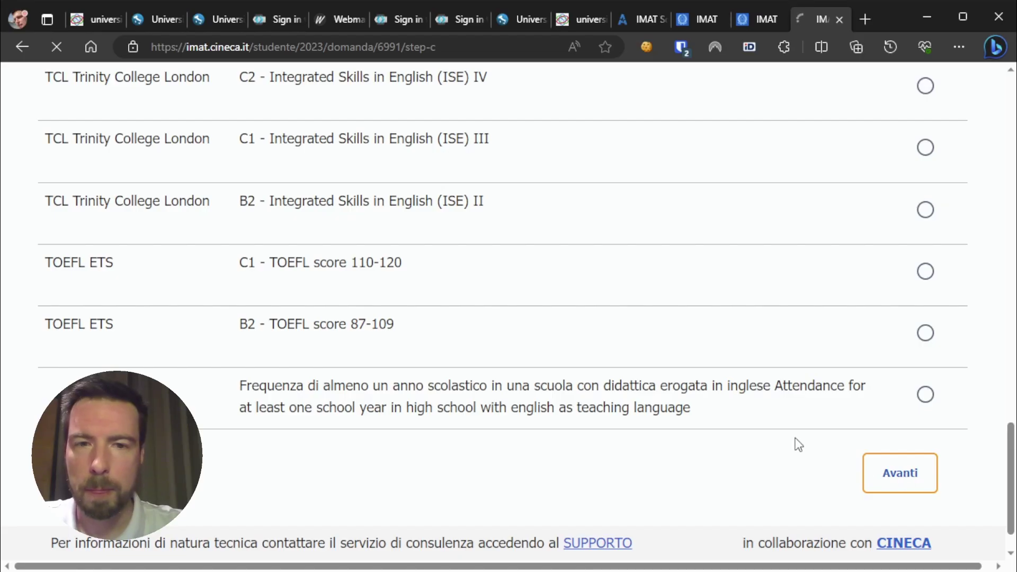
- Review the disability statement and compensatory measures request, leave both unticked and confirm the Additional Statements stage
scroll(753, 197, "down", 3)
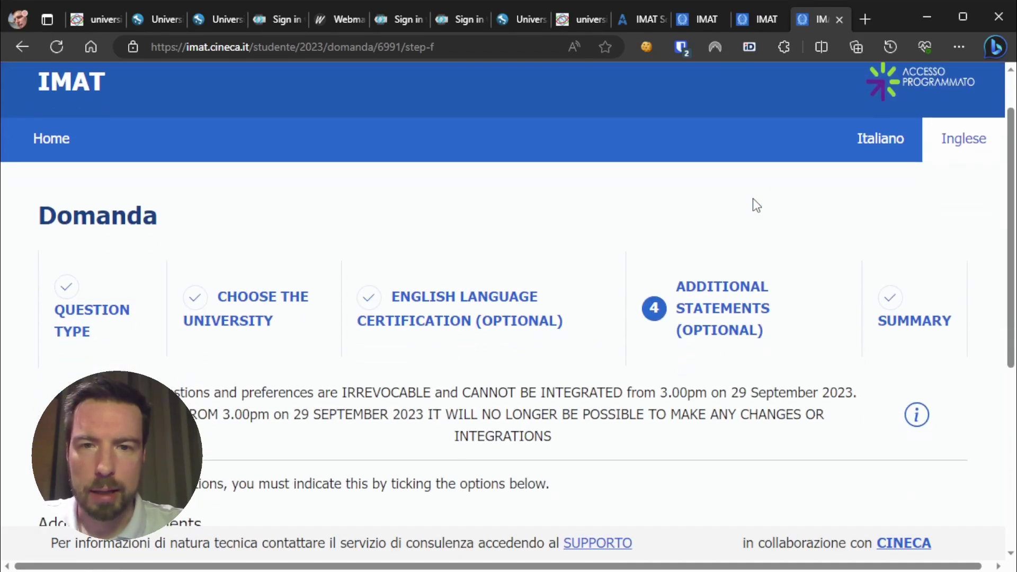
scroll(753, 199, "down", 3)
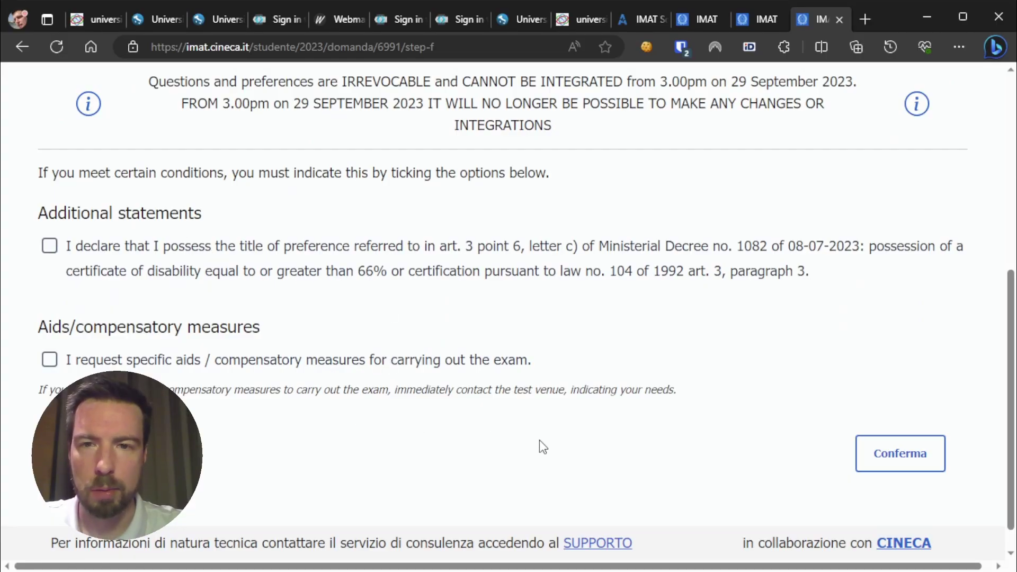
scroll(541, 444, "down", 1)
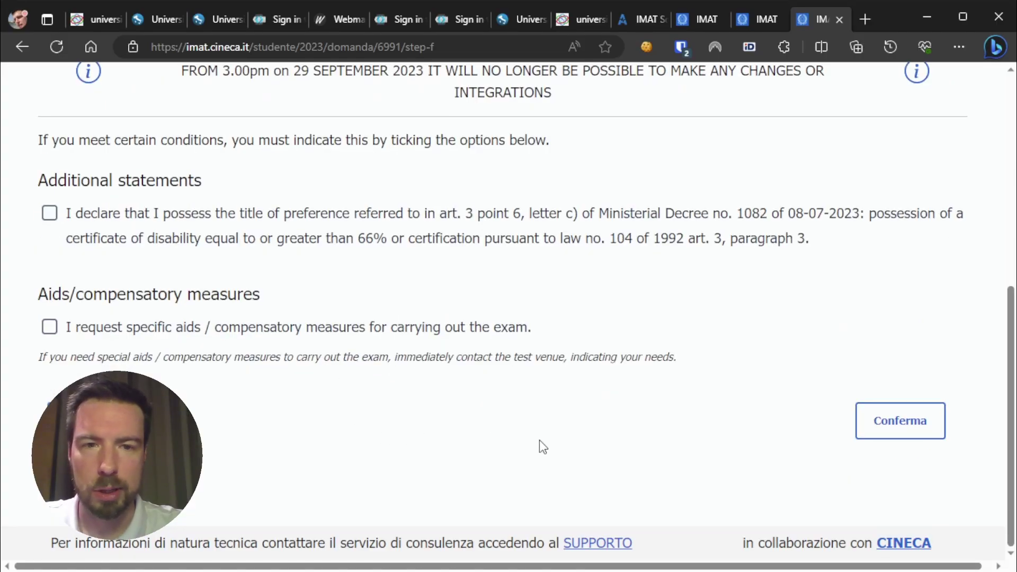
left_click(907, 424)
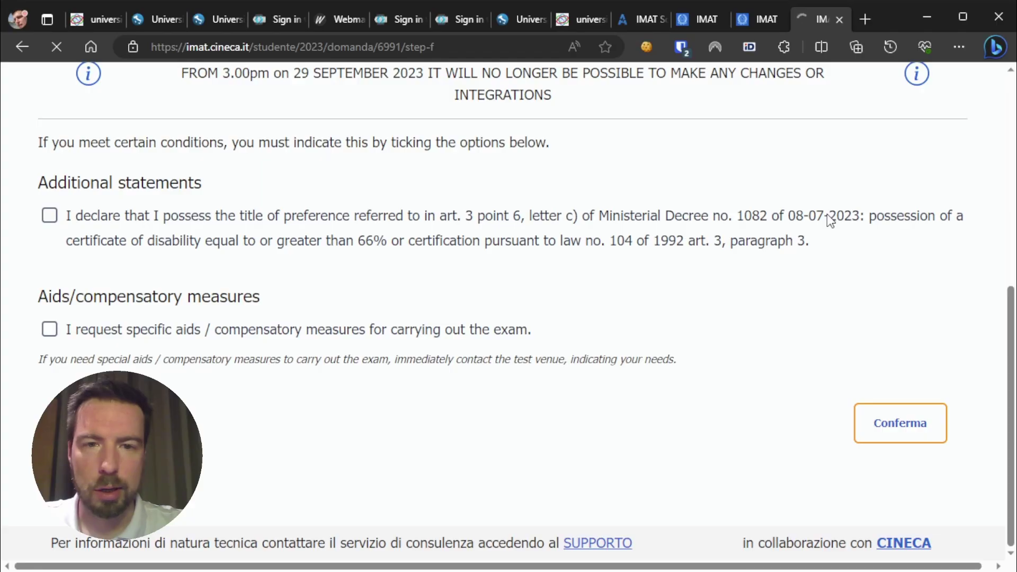
- Review the selected choices, certification and additional statements in the application summary and confirm the application
scroll(829, 221, "down", 4)
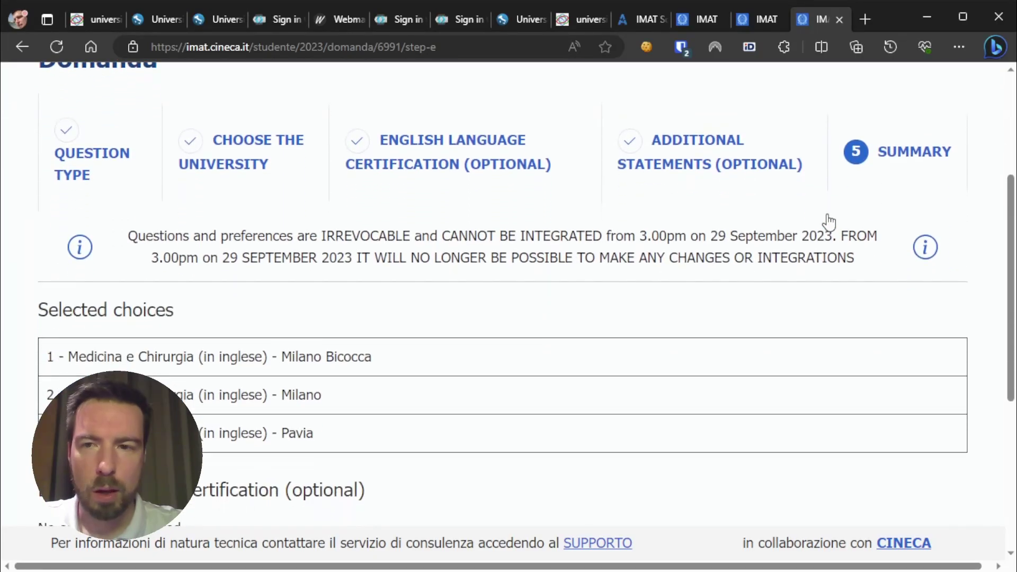
scroll(830, 221, "down", 4)
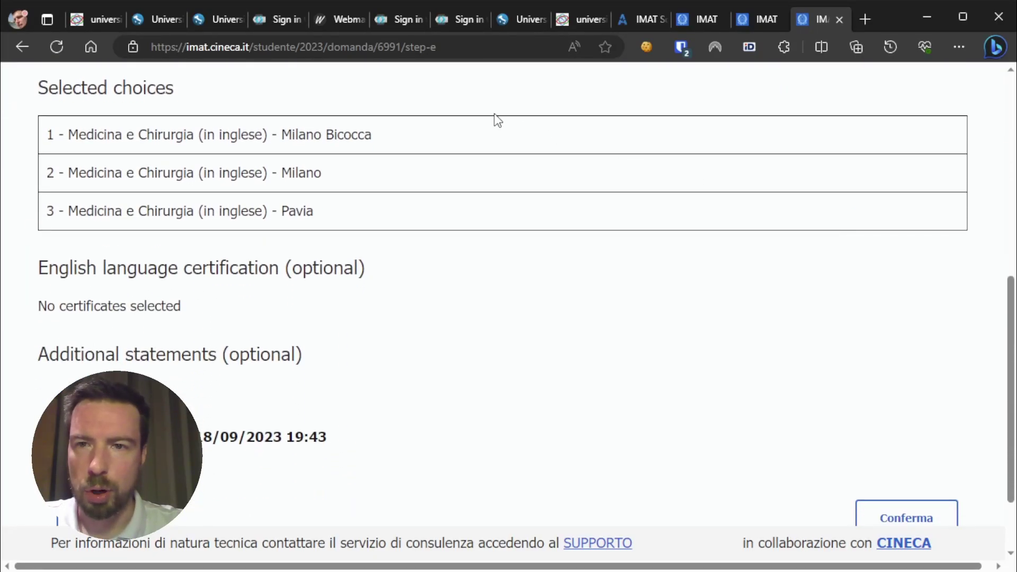
scroll(481, 339, "down", 2)
scroll(420, 257, "up", 6)
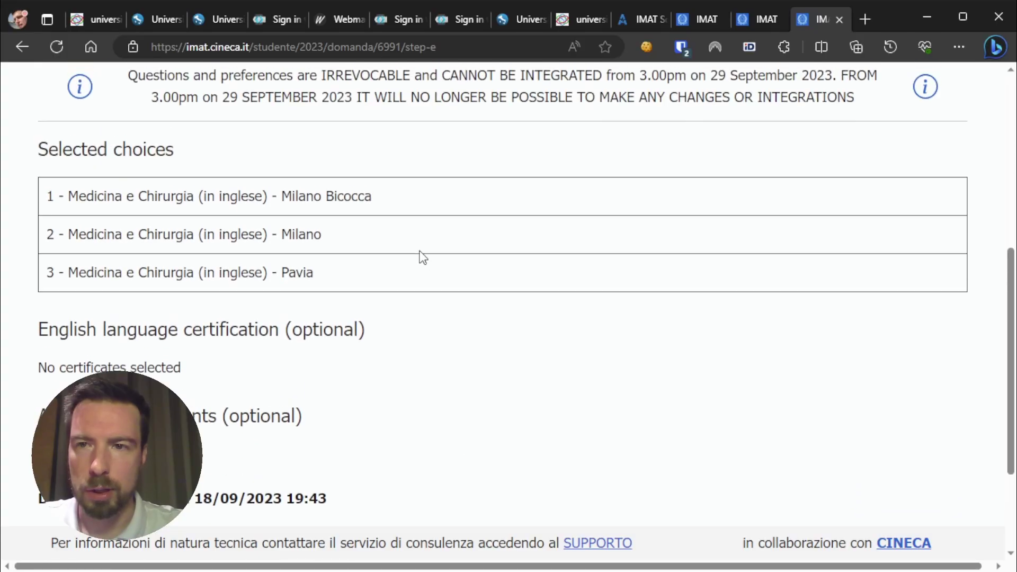
scroll(423, 258, "down", 4)
scroll(423, 258, "down", 2)
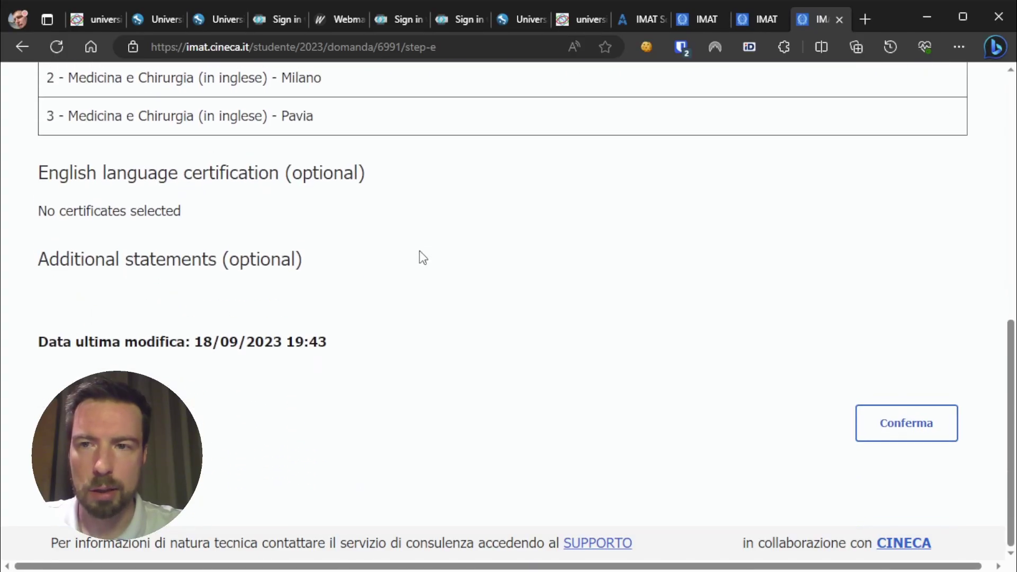
left_click(926, 439)
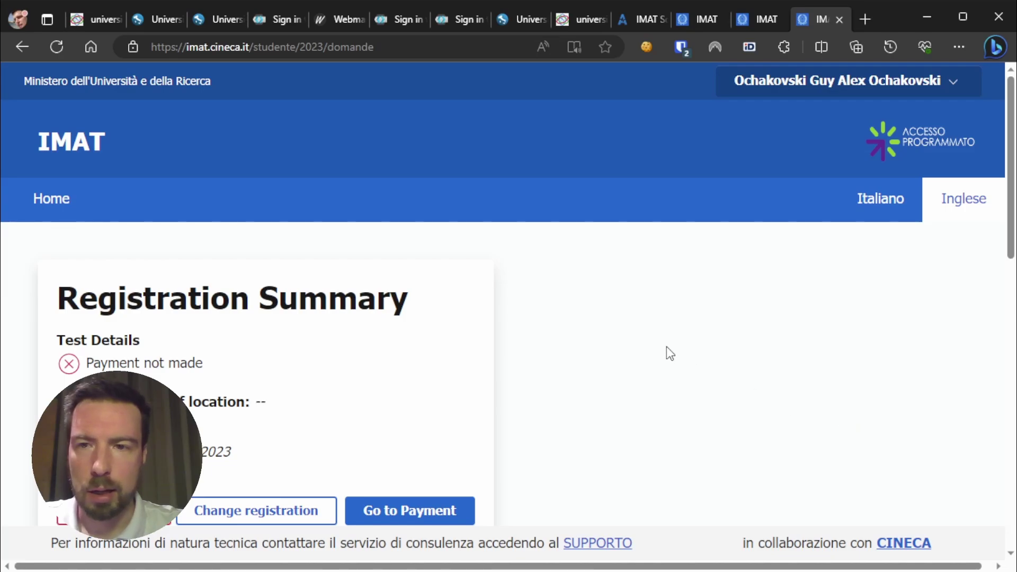
- Go to payment from the Registration Summary and confirm the transfer to the test location booking portal
scroll(665, 351, "down", 2)
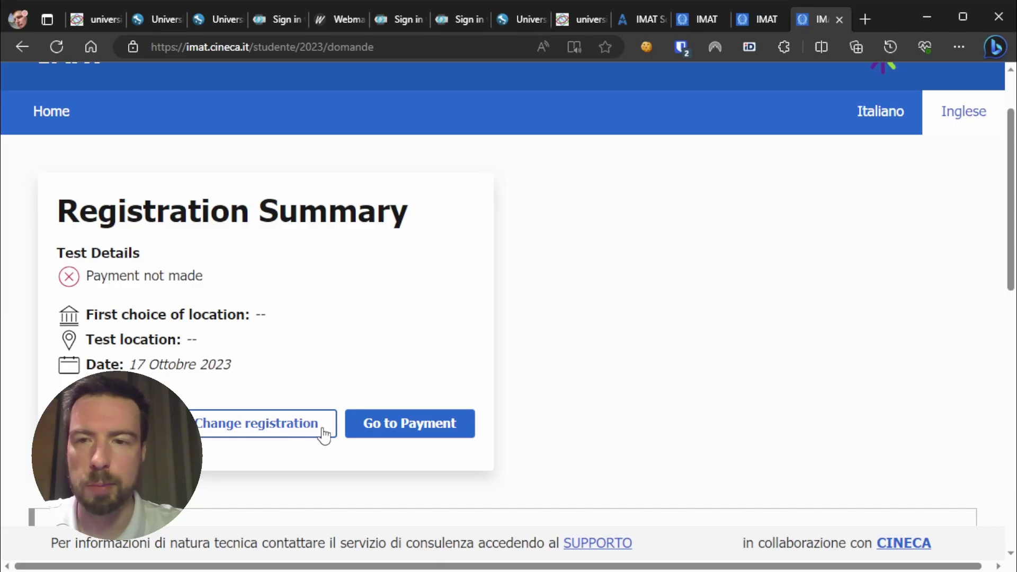
left_click(391, 429)
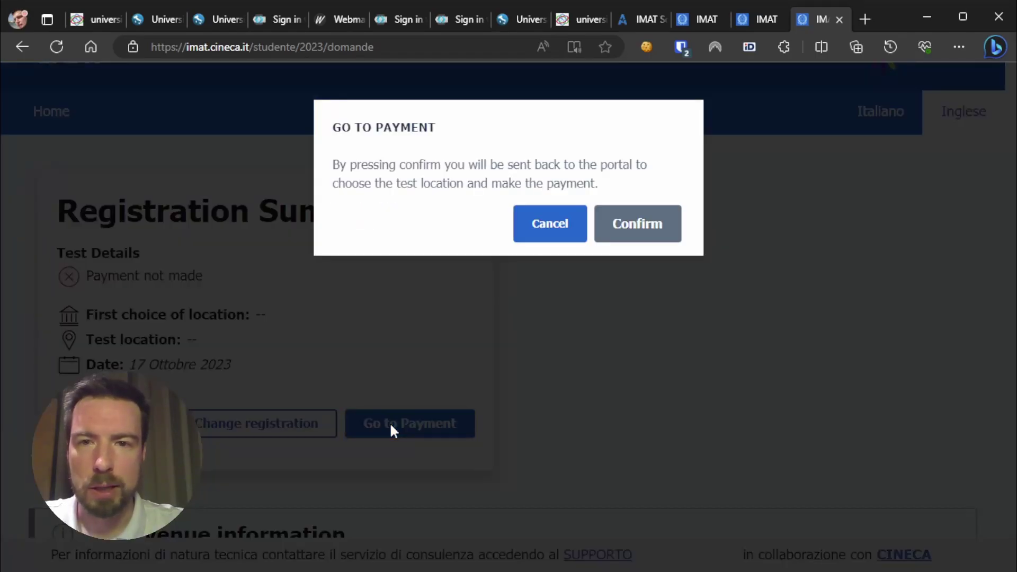
left_click(649, 228)
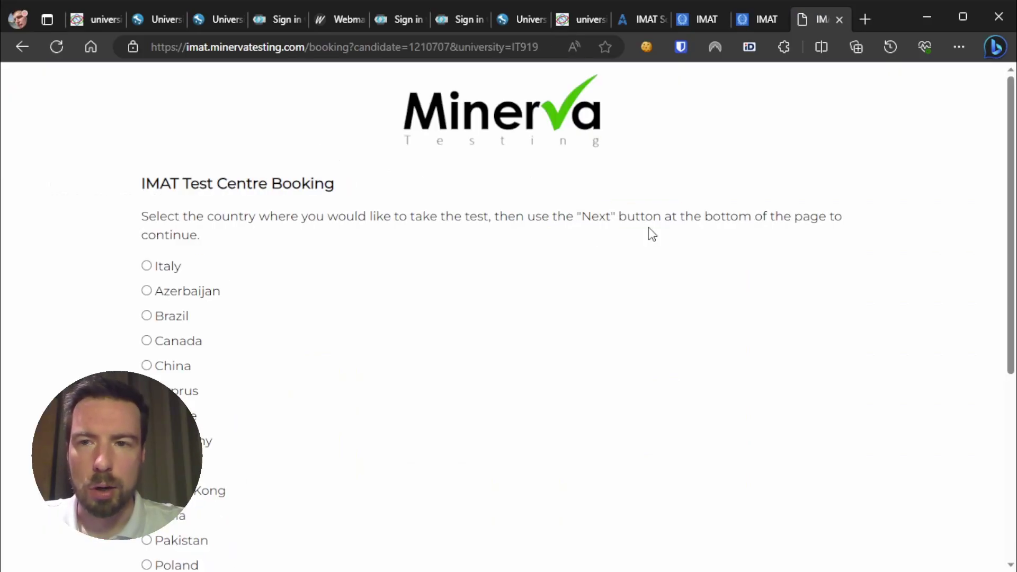
- Look through the countries offered in the IMAT Test Centre Booking and choose Turkey as the test country
scroll(648, 228, "down", 2)
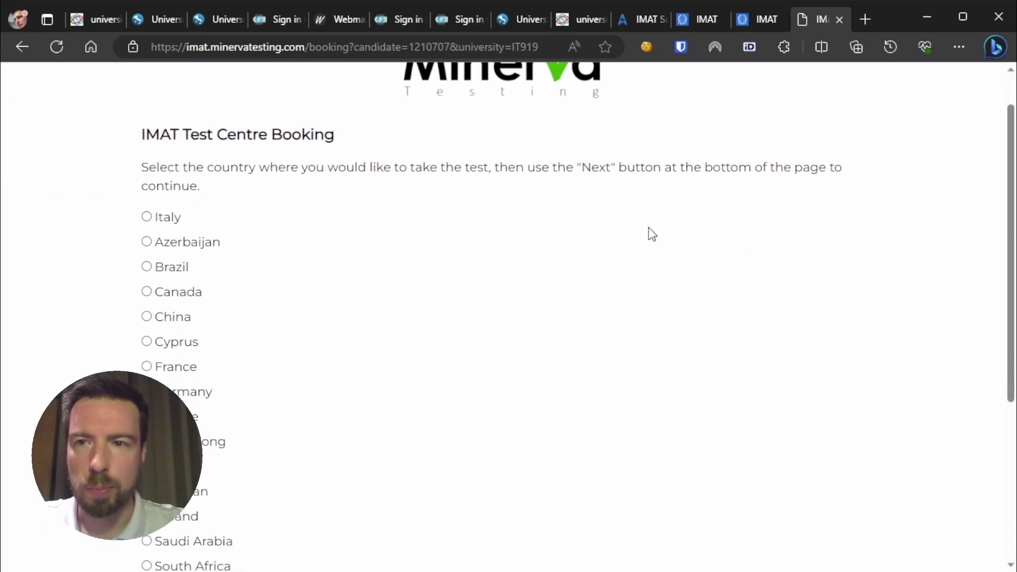
scroll(648, 227, "up", 1)
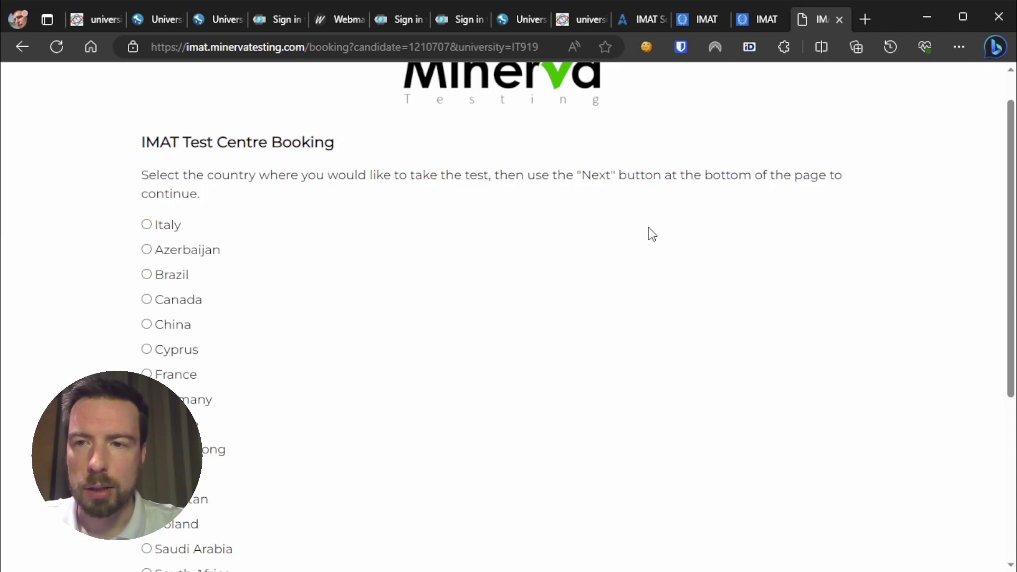
scroll(648, 228, "down", 2)
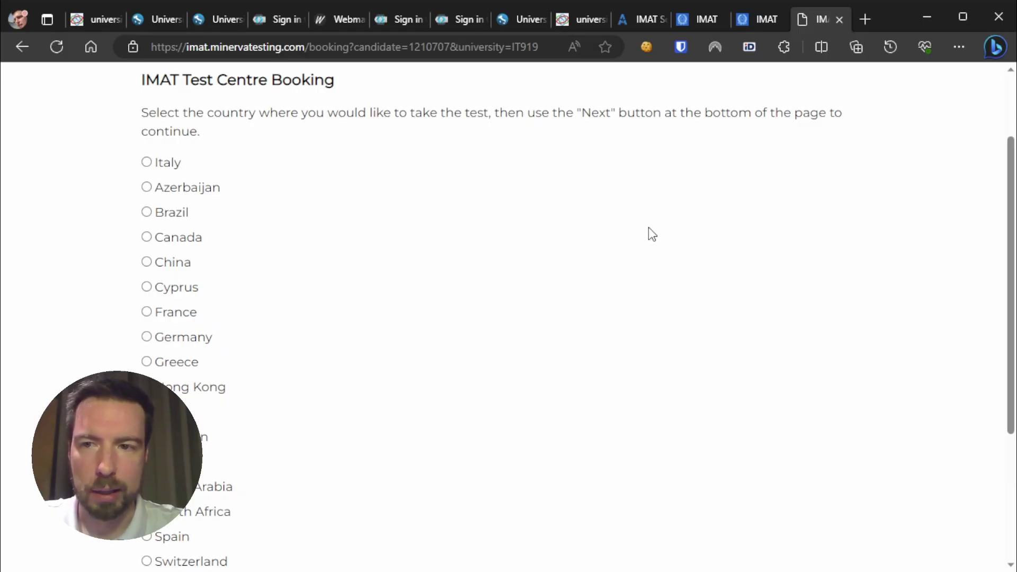
scroll(648, 227, "down", 3)
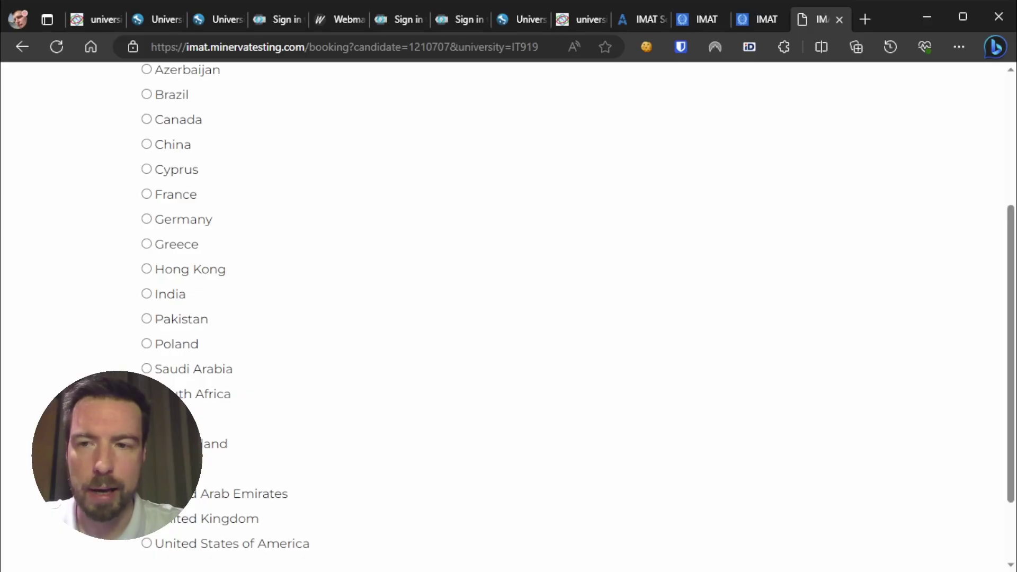
scroll(267, 338, "up", 2)
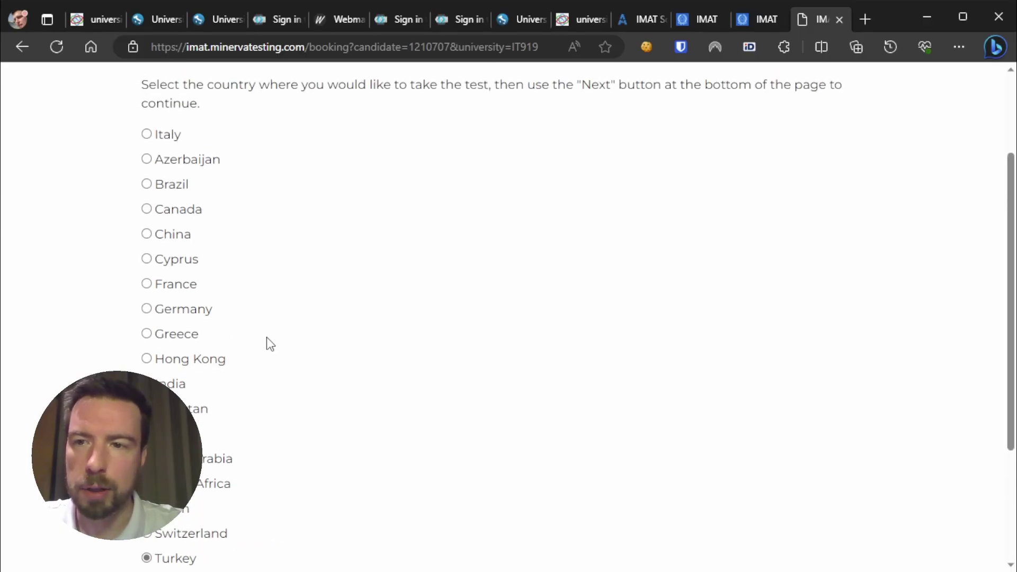
scroll(266, 338, "down", 3)
scroll(266, 338, "up", 3)
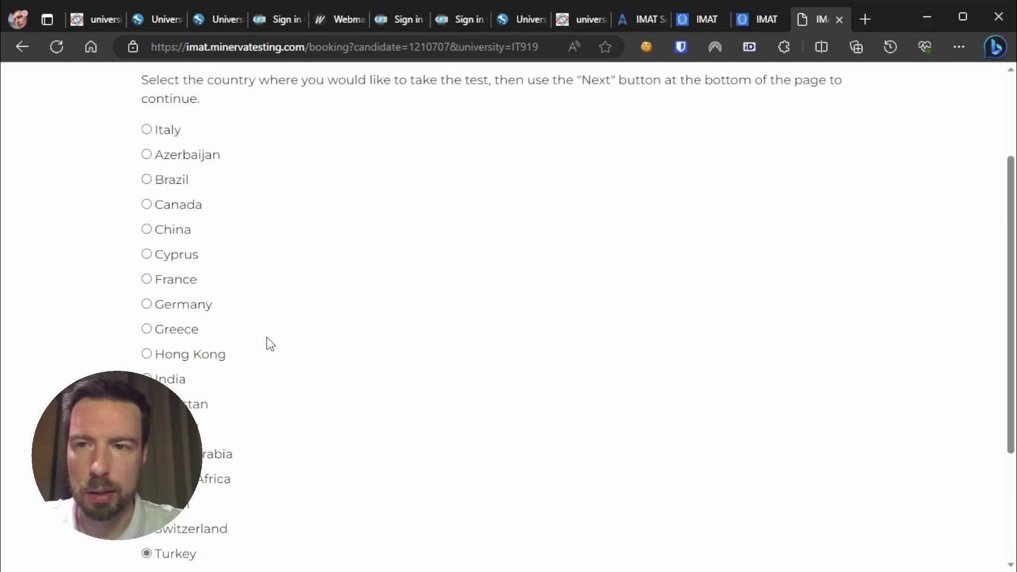
scroll(266, 338, "up", 1)
scroll(377, 359, "down", 1)
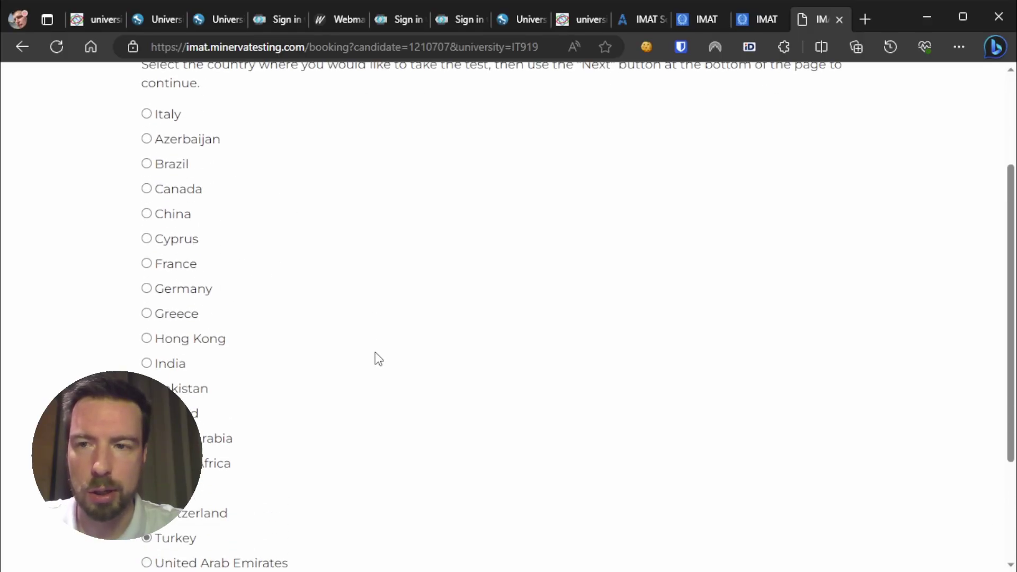
- Proceed with the chosen test country, select Ankara as the test centre and continue to the booking confirmation
scroll(378, 359, "down", 2)
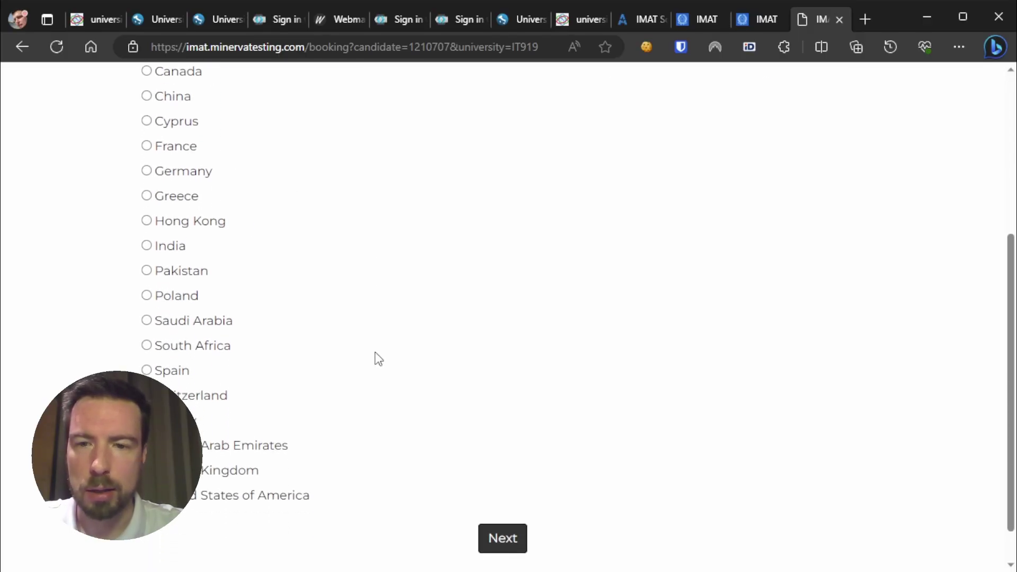
left_click(508, 540)
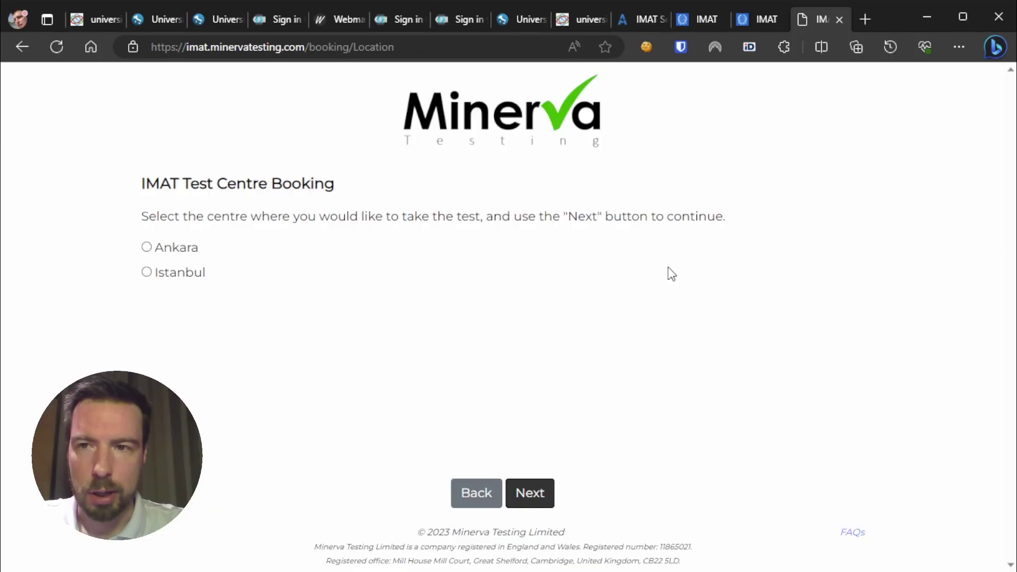
left_click(189, 246)
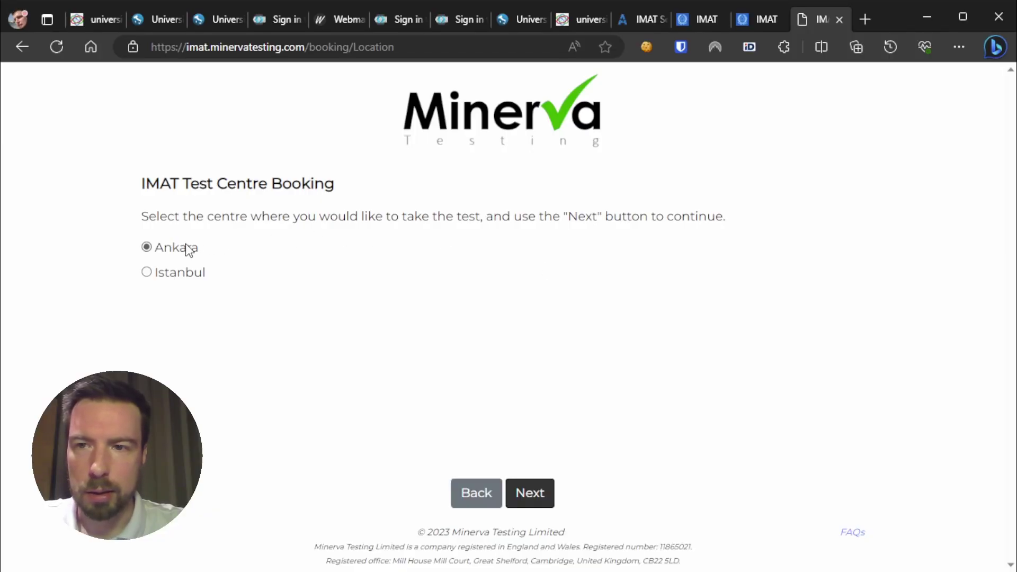
left_click(540, 492)
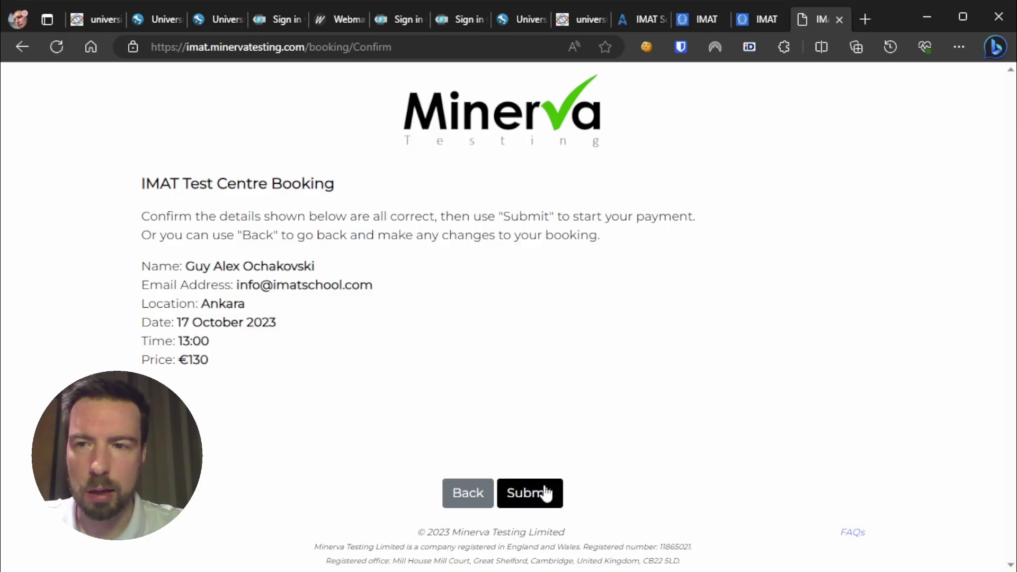
- Check the price in the IMAT Test Centre Booking details and submit the booking to start the payment
left_click_drag(220, 363, 180, 362)
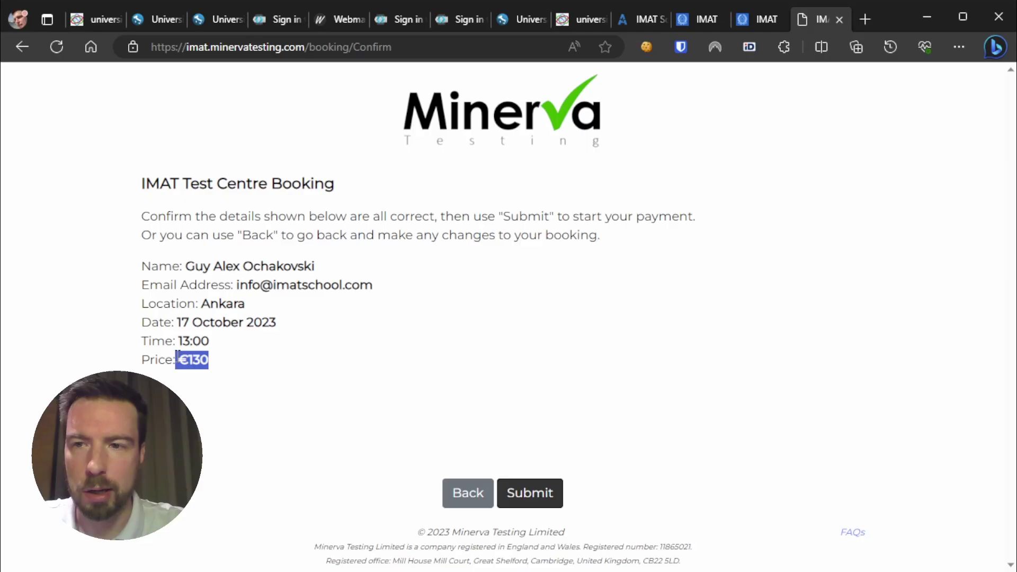
left_click(316, 369)
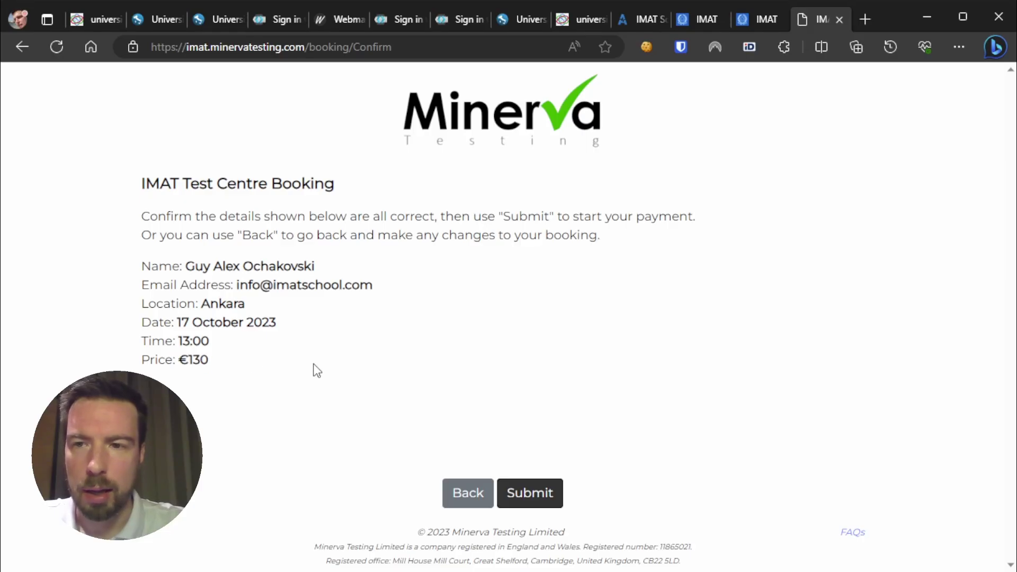
left_click(531, 501)
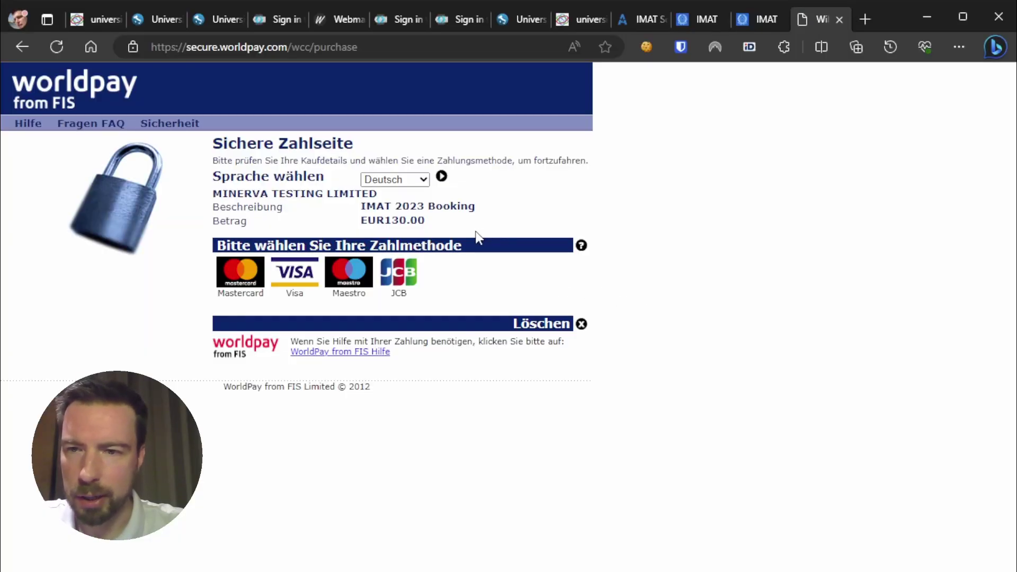
- Switch the language of the Worldpay payment page to English
left_click(403, 183)
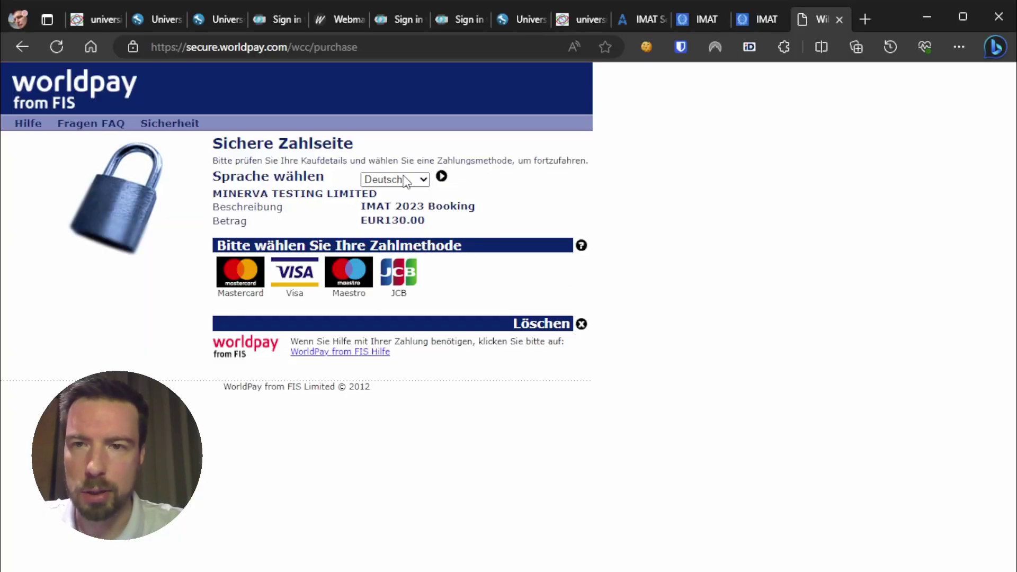
left_click(399, 236)
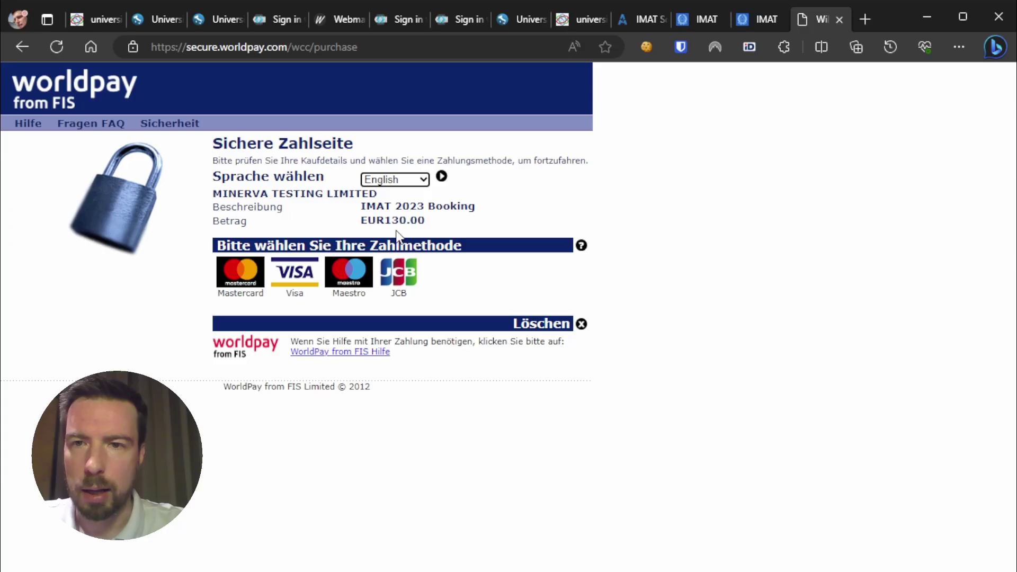
left_click(442, 177)
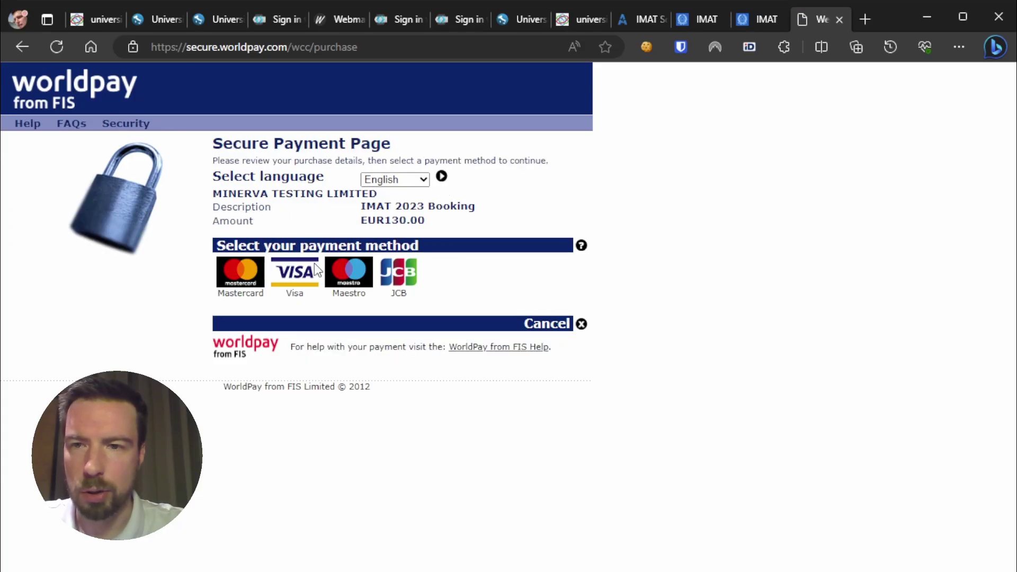
- Choose Visa as the payment method and review the card, cardholder and validation sections of the payment form
left_click(289, 284)
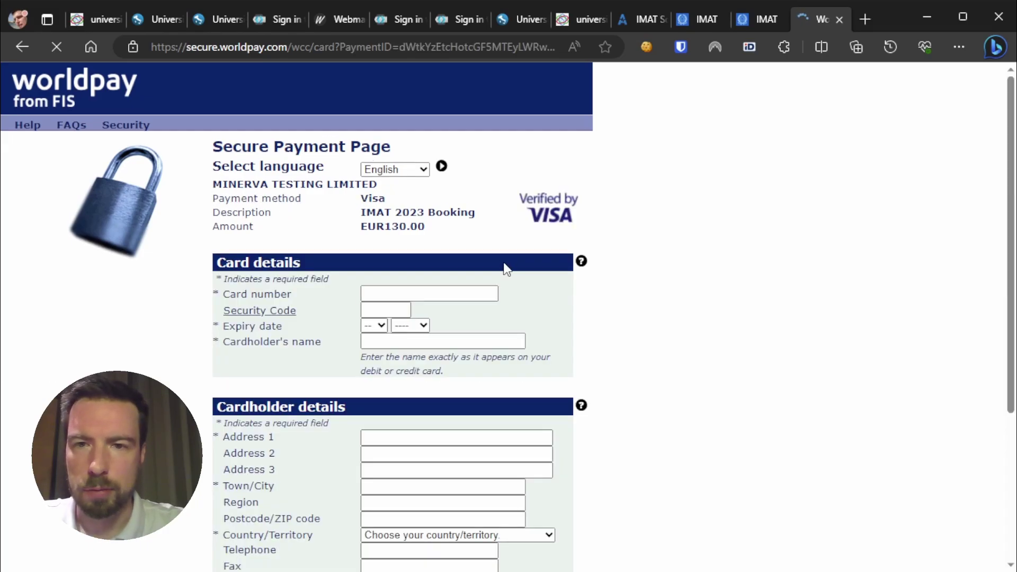
scroll(504, 265, "down", 4)
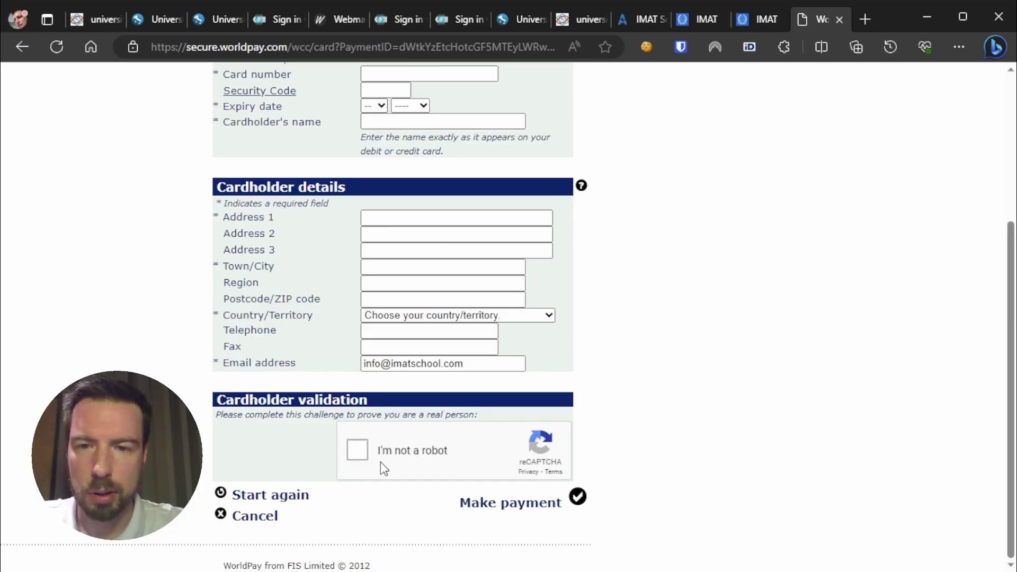
scroll(855, 302, "up", 4)
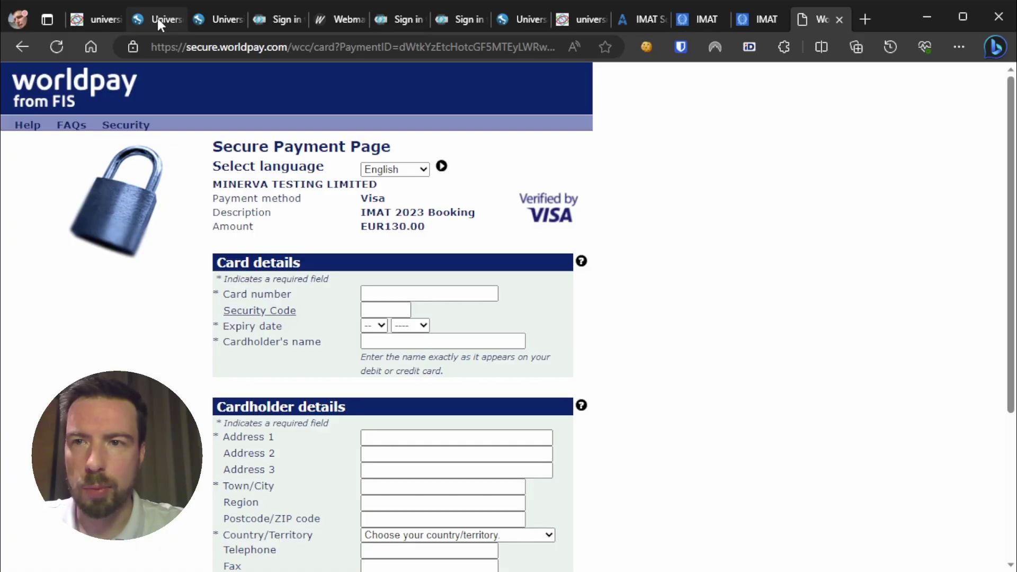
- Return to the Universitaly home page and locate the IMAT Website Support link among the footer's Quick Links
left_click(98, 19)
scroll(430, 229, "down", 10)
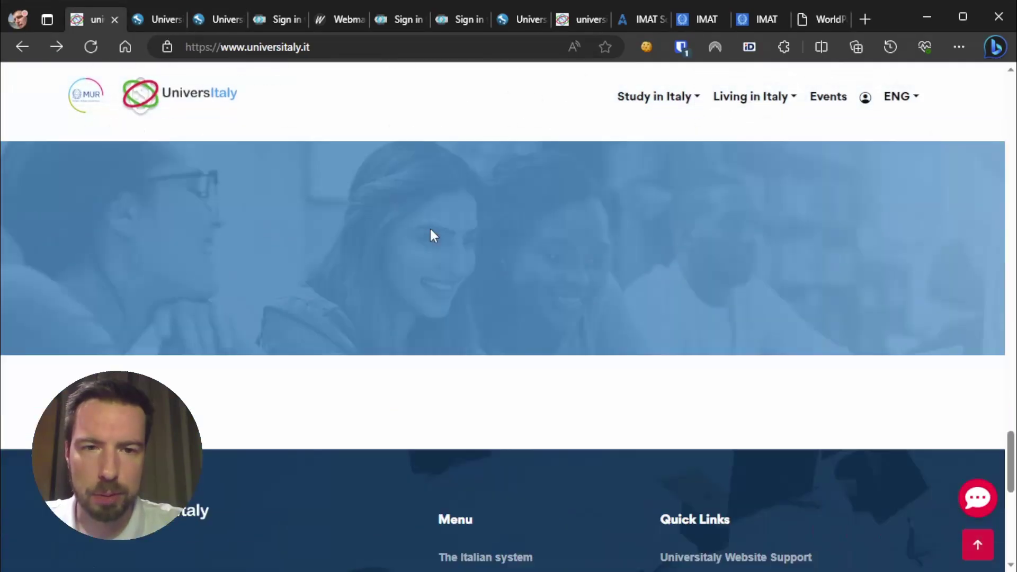
scroll(432, 236, "up", 2)
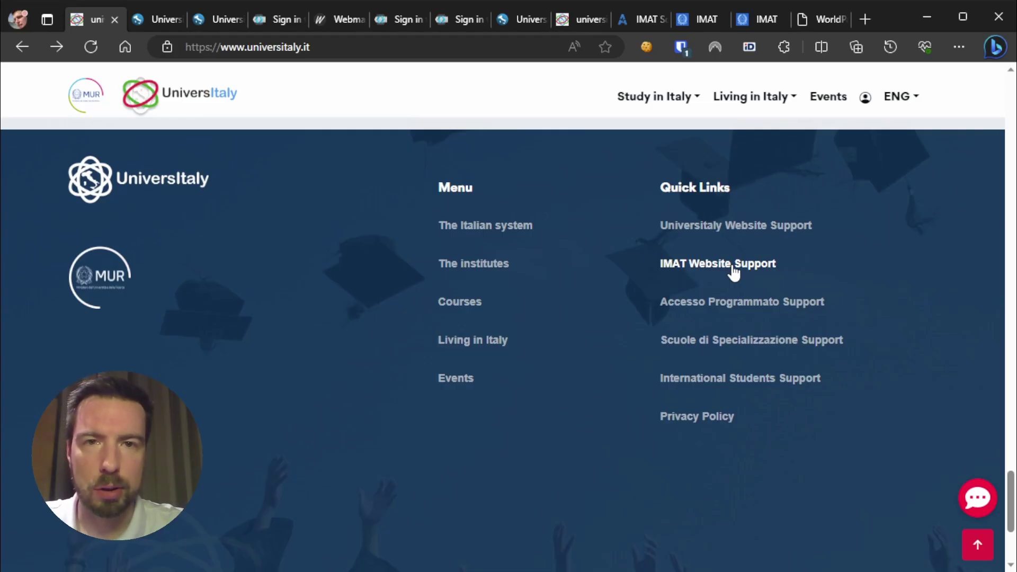
scroll(734, 272, "up", 20)
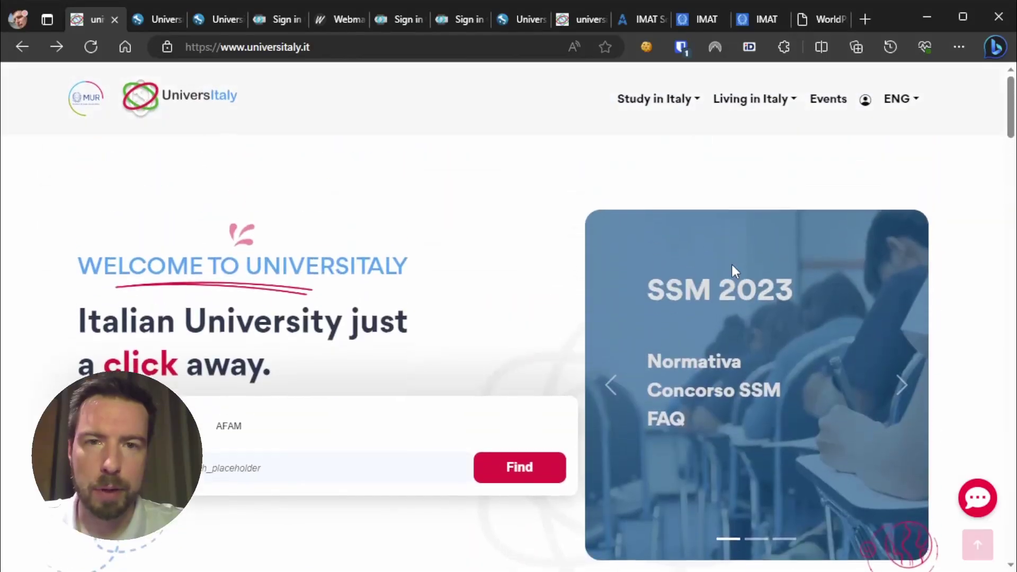